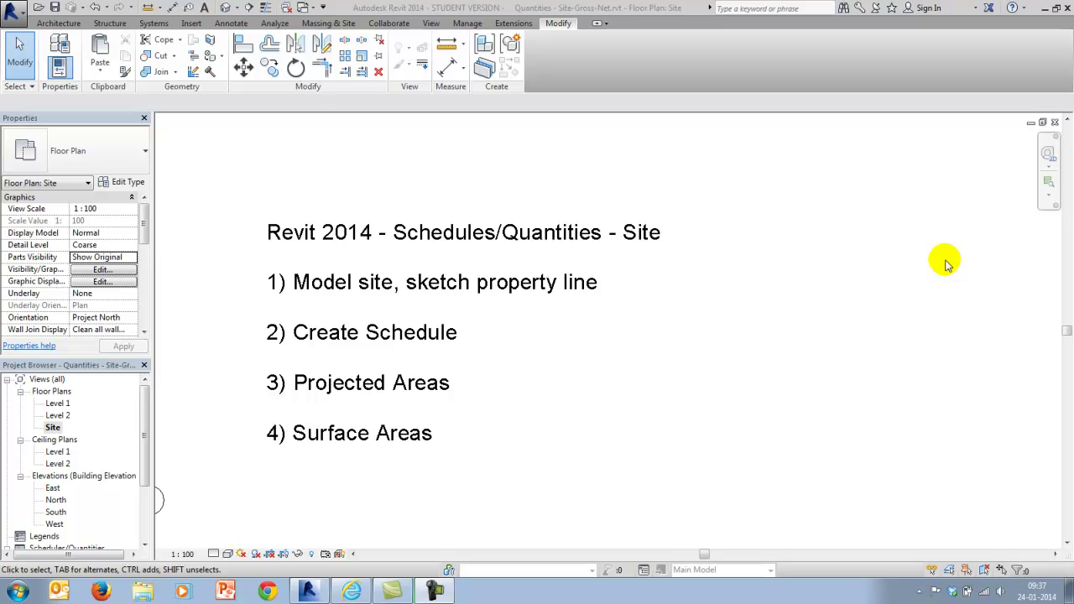
Step: Examine the existing sloped site and its property line in the site plan, the default 3D view and the East elevation
scroll(974, 252, "down", 5)
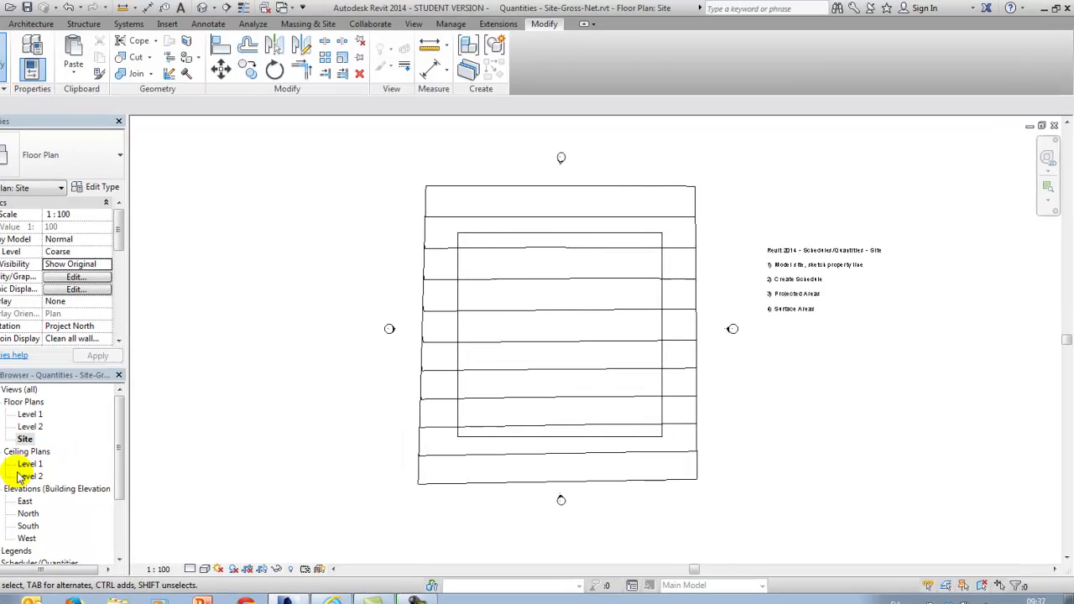
left_click(430, 23)
left_click(408, 68)
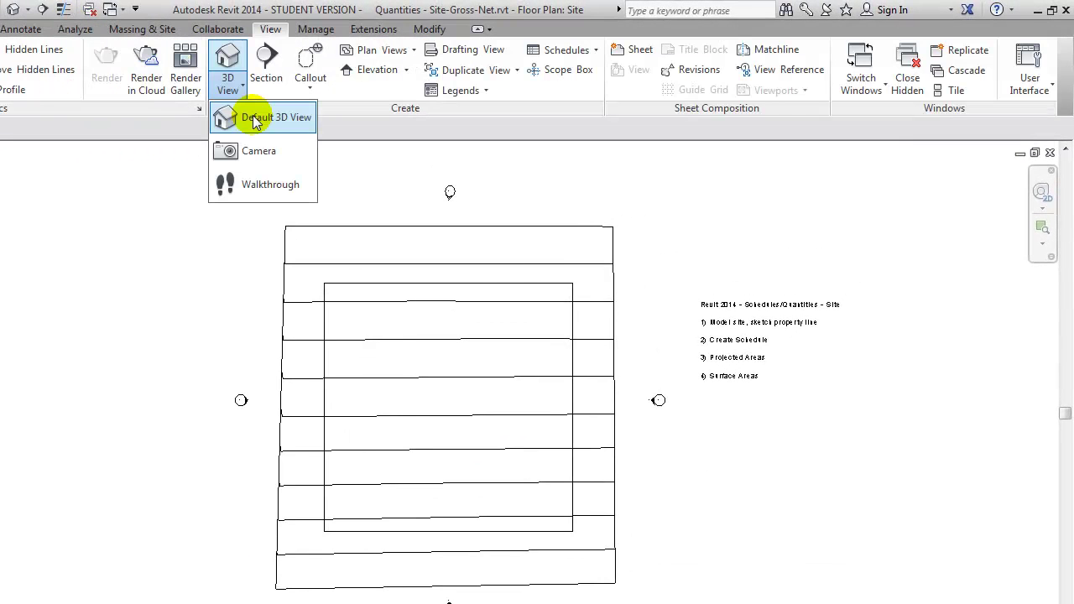
left_click(256, 121)
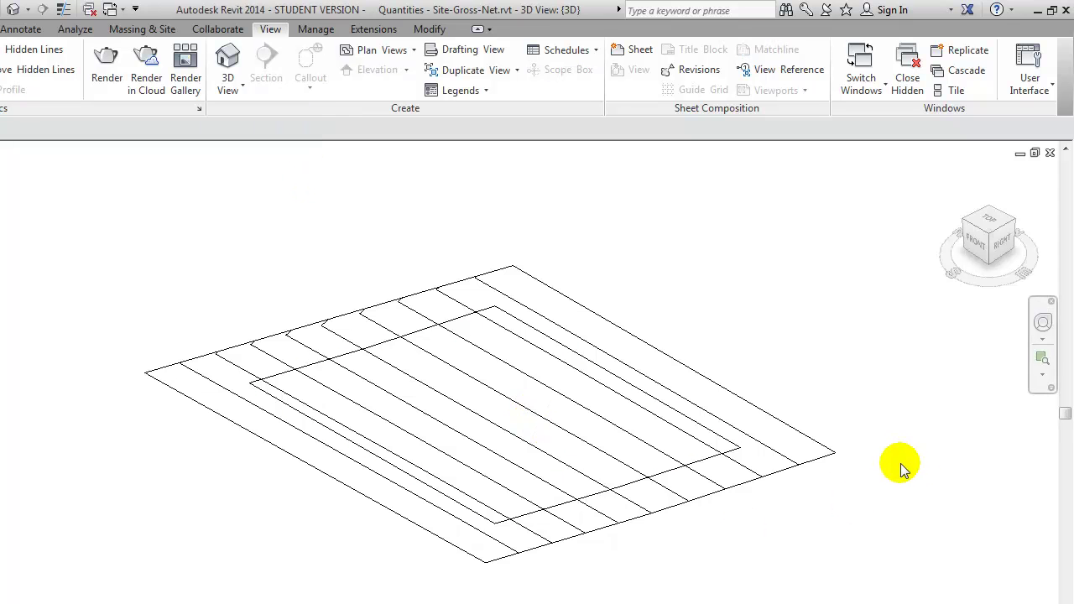
middle_click_drag(900, 463, 787, 263, "shift")
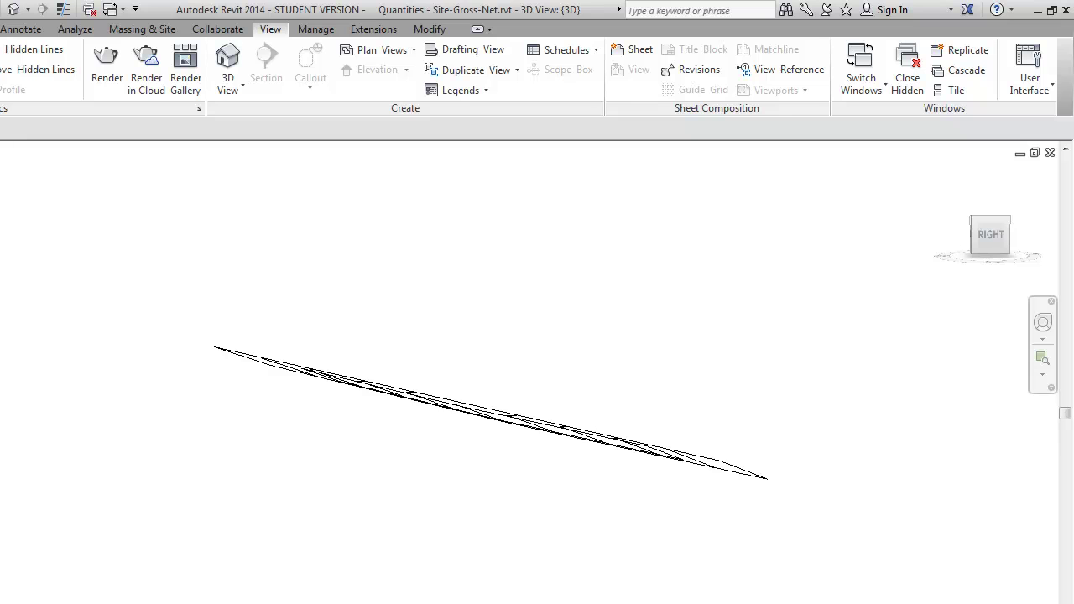
scroll(126, 547, "down", 3)
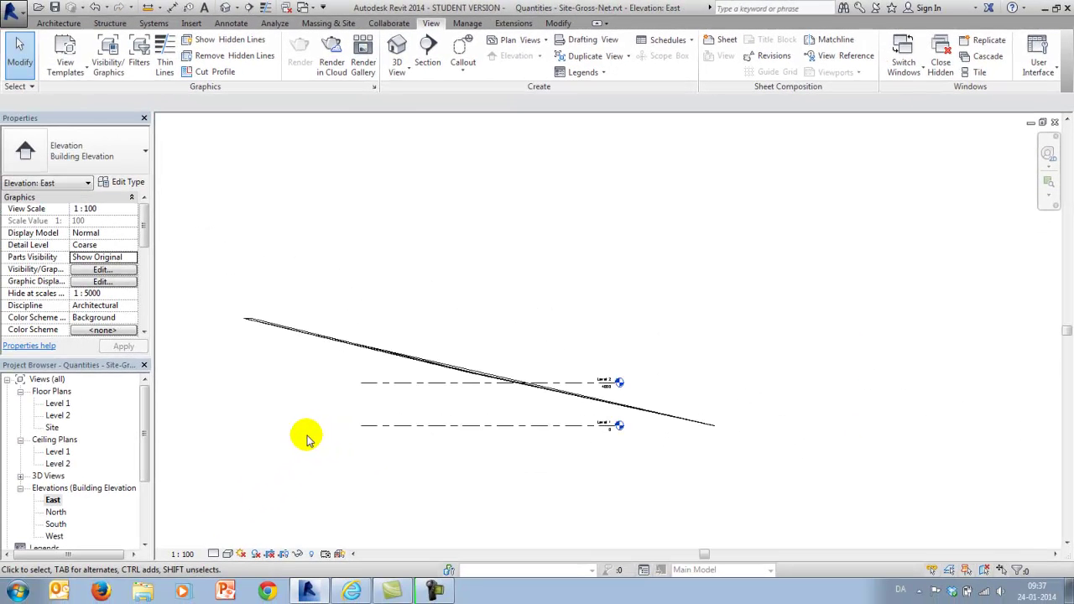
Step: Close all open views of the Quantities - Site-Gross-Net project
left_click(1055, 123)
left_click(1056, 123)
left_click(1056, 122)
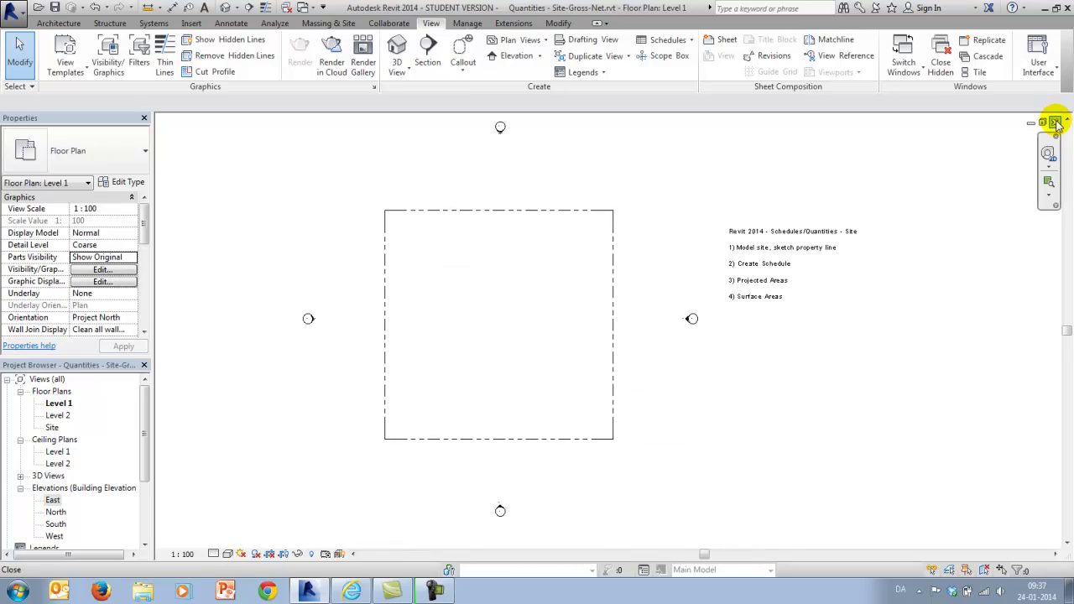
left_click(1055, 123)
left_click(1064, 120)
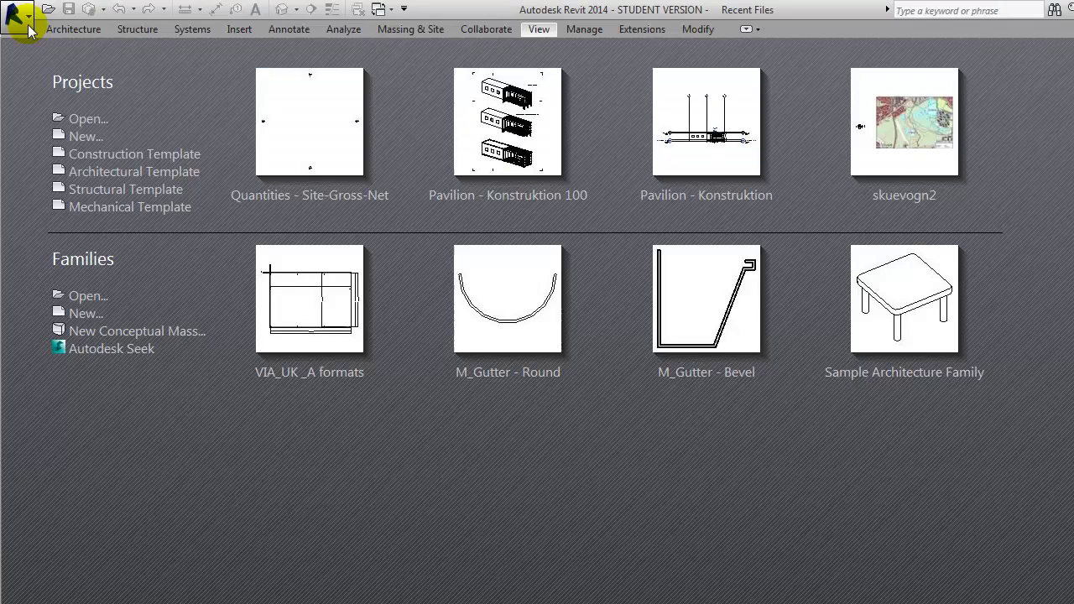
Step: Create a new project from the DefaultMetric.rte template
left_click(18, 16)
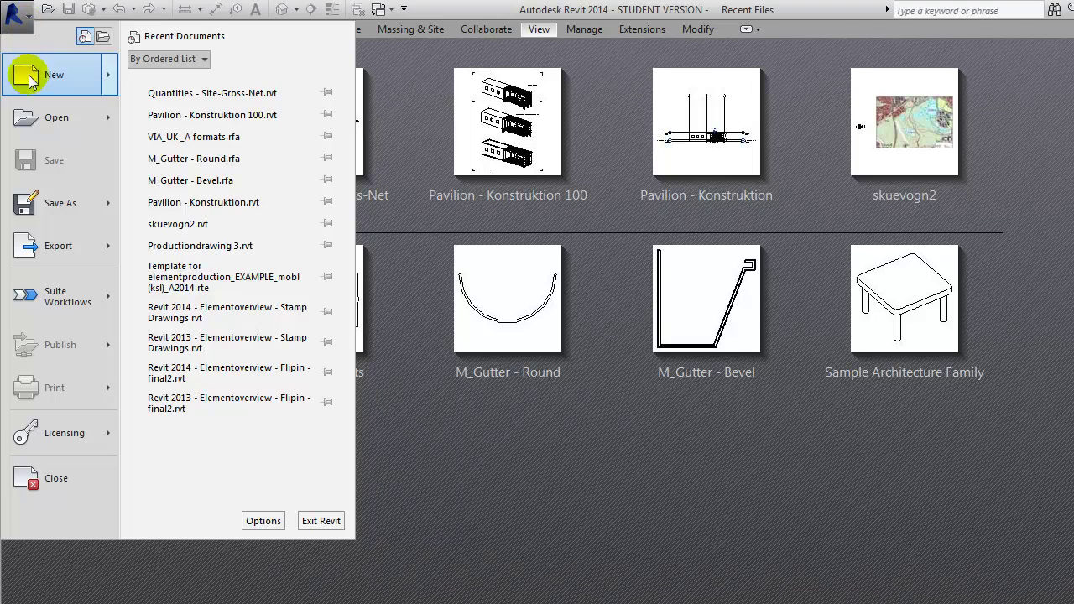
left_click(243, 90)
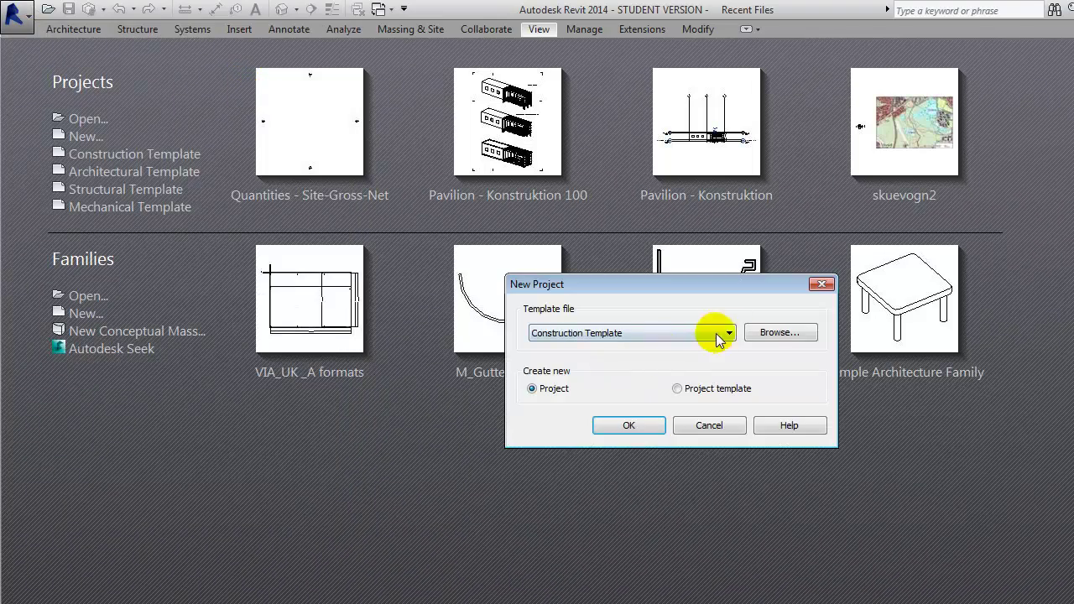
left_click(772, 328)
left_click(323, 245)
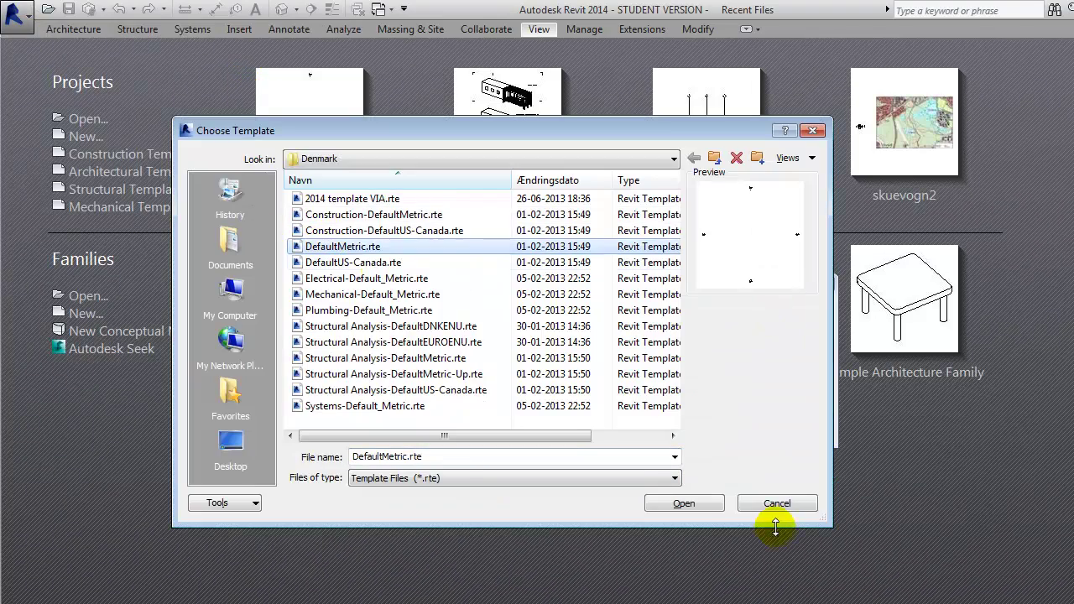
left_click(684, 504)
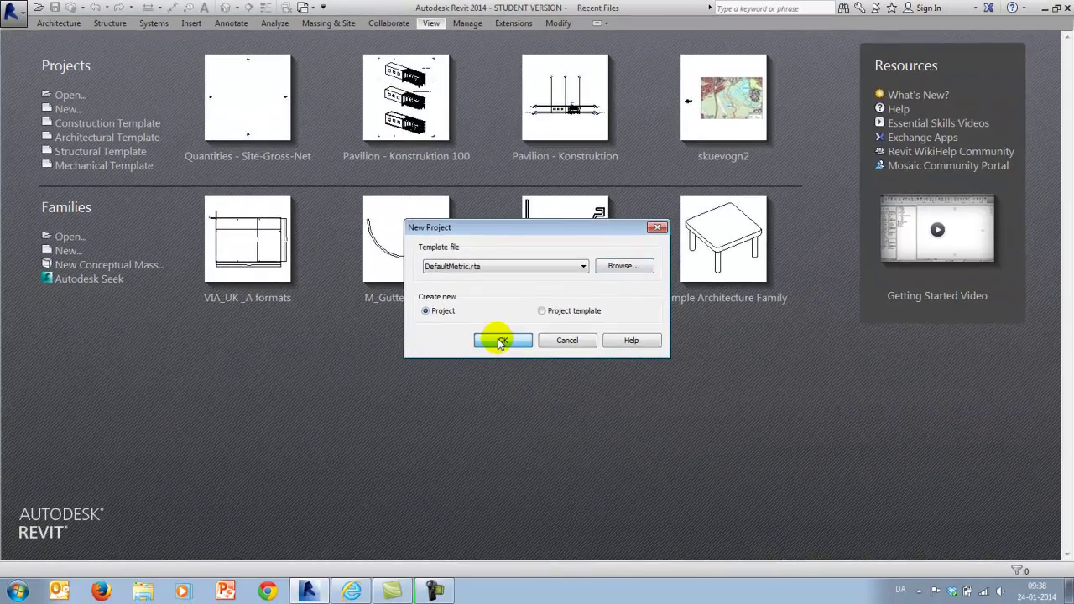
left_click(564, 383)
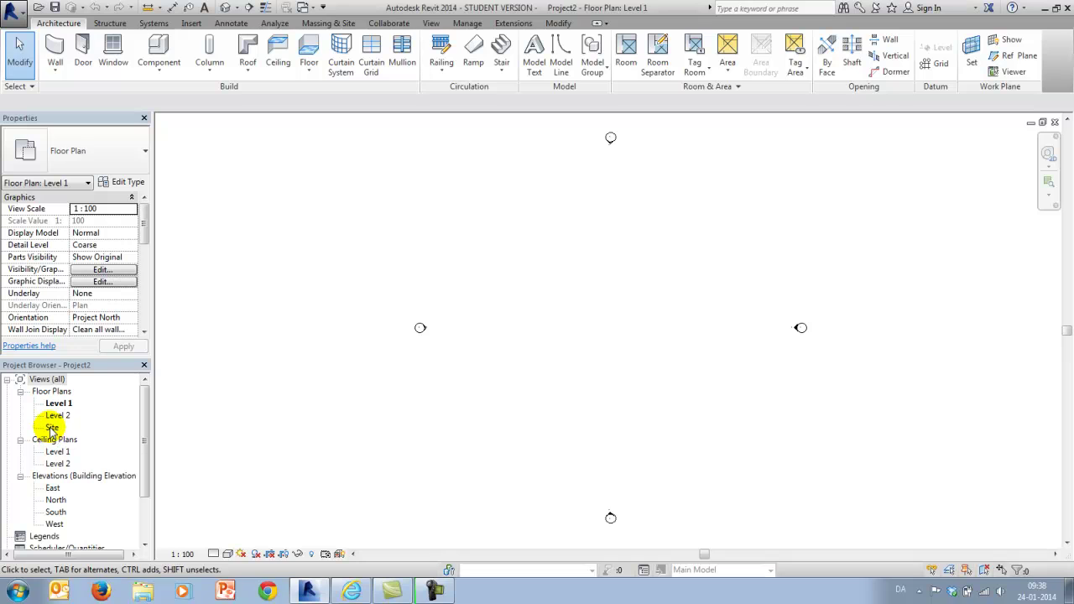
Step: Open the Site floor plan and create a roughly rectangular toposurface around the base point from points at absolute elevation 0.0
double_click(52, 428)
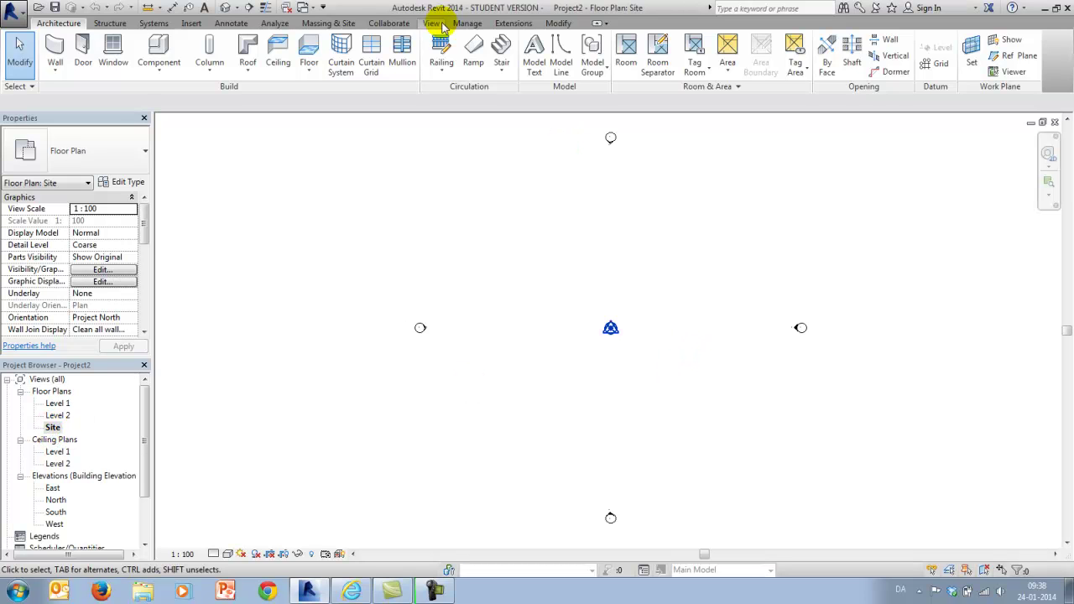
left_click(340, 24)
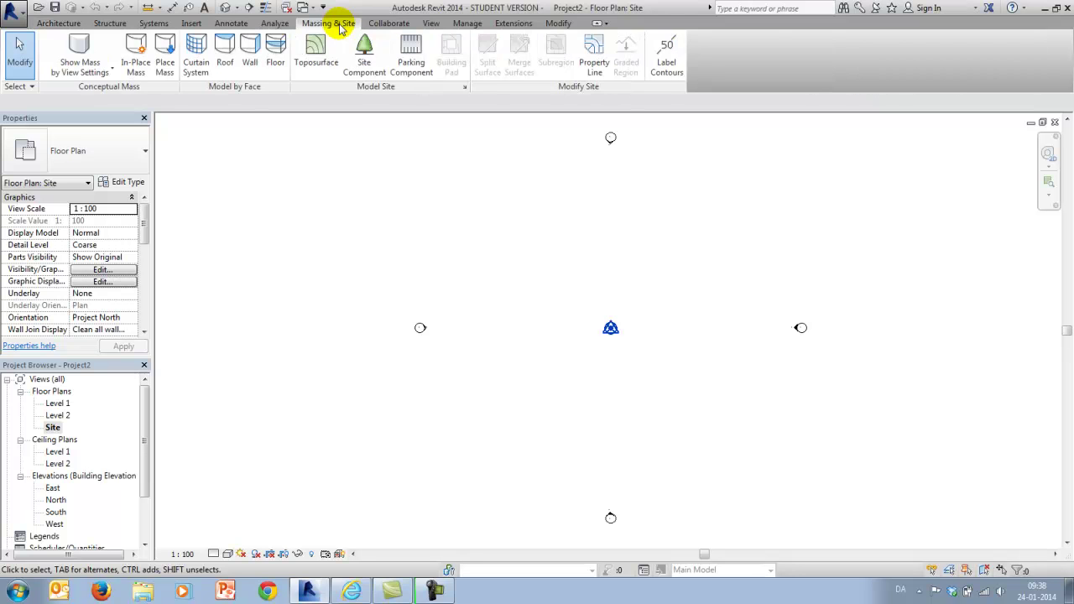
left_click(315, 52)
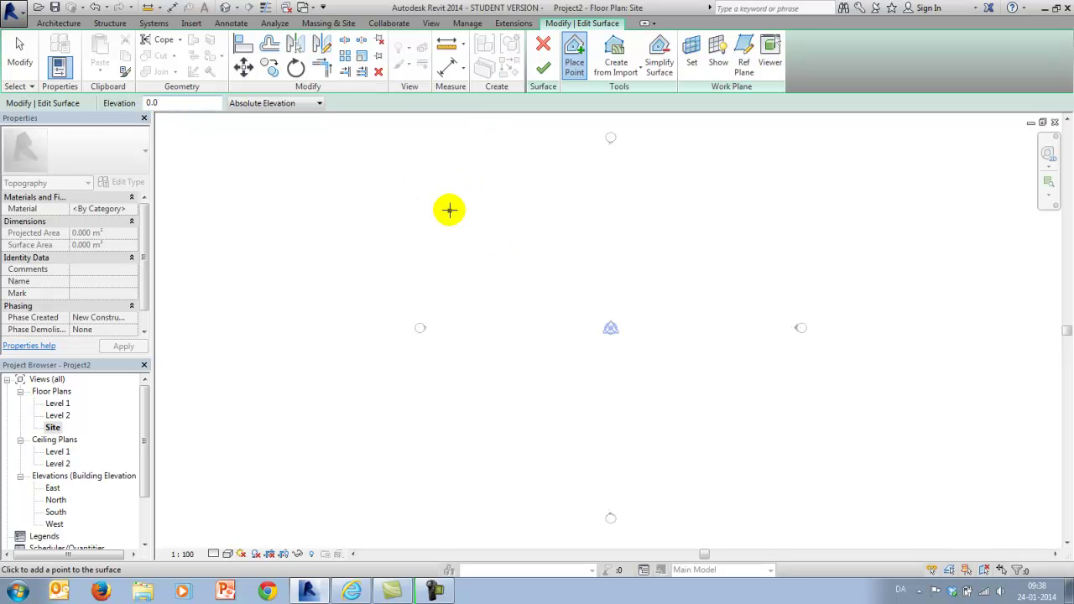
left_click(469, 187)
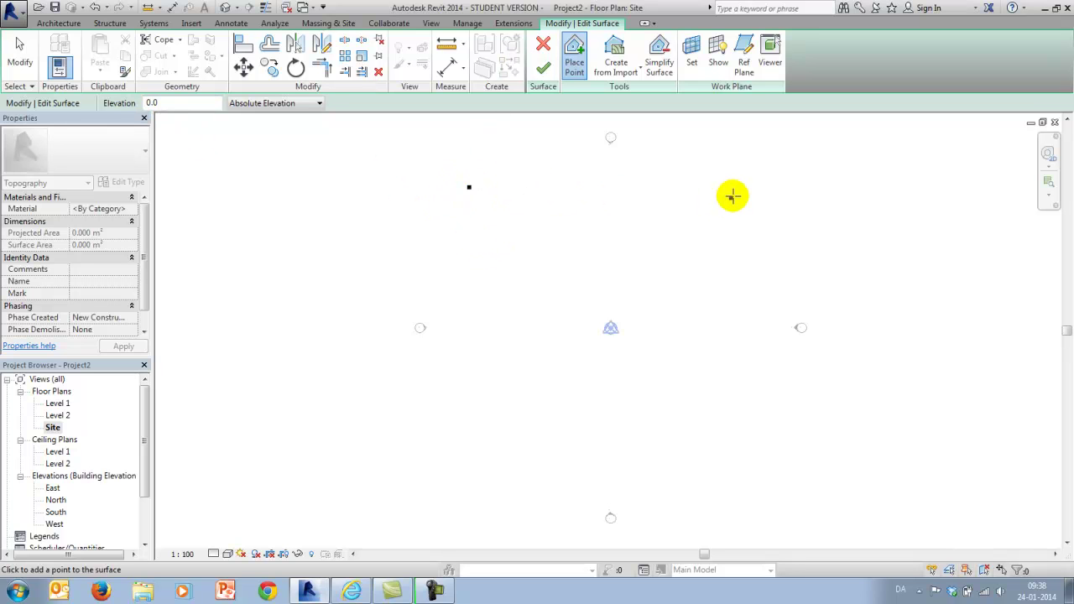
left_click(749, 184)
left_click(750, 331)
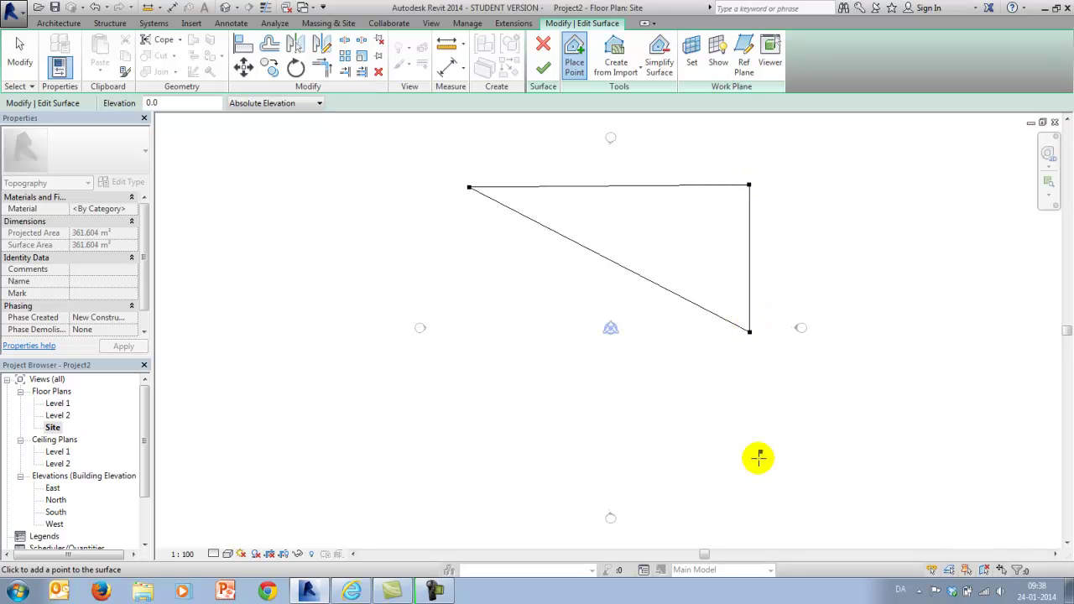
left_click(752, 488)
left_click(450, 499)
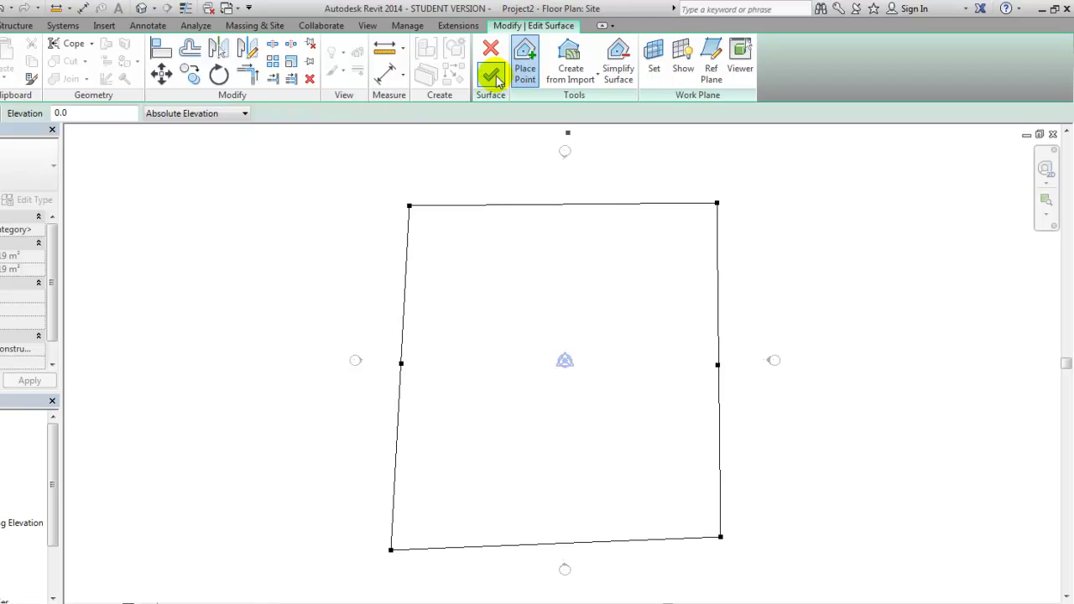
left_click(490, 74)
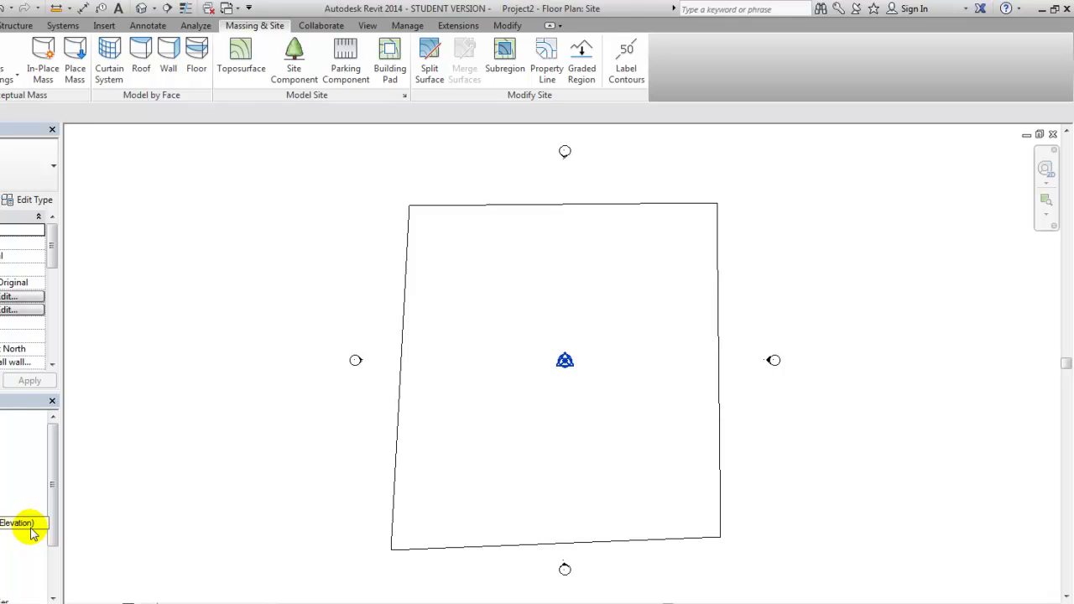
Step: Start a property line by sketching and draw a 30000 by 30000 mm rectangle inside the toposurface
left_click(543, 67)
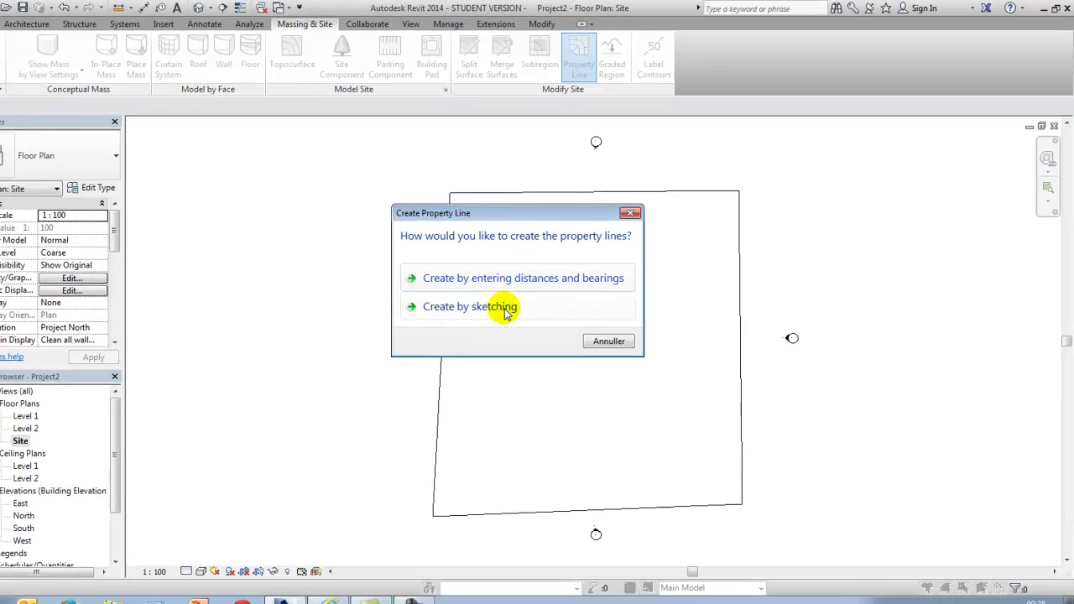
left_click(458, 326)
left_click(580, 41)
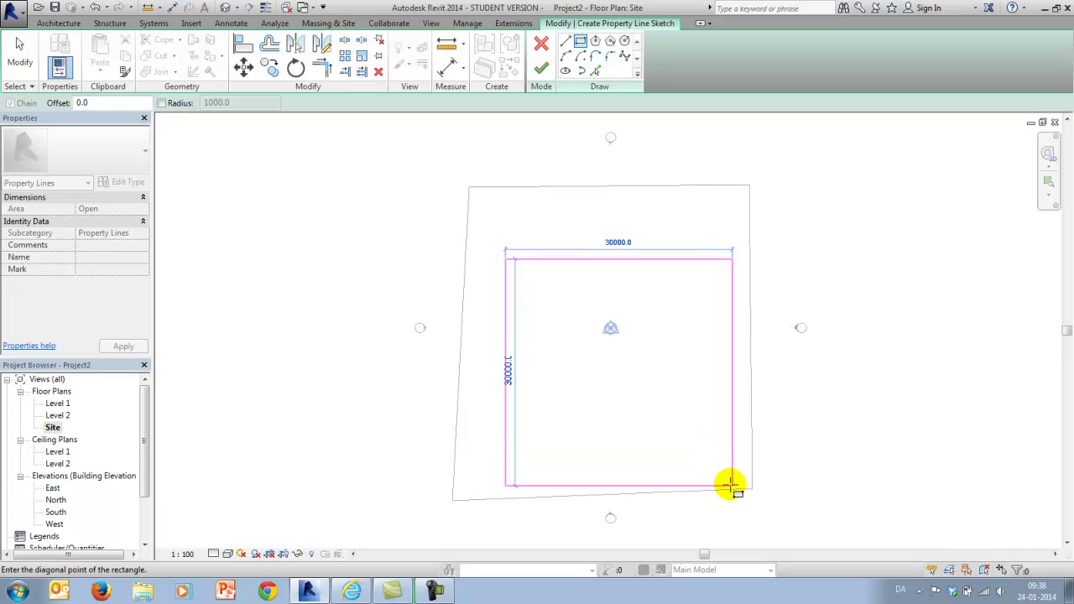
left_click(731, 485)
left_click(20, 60)
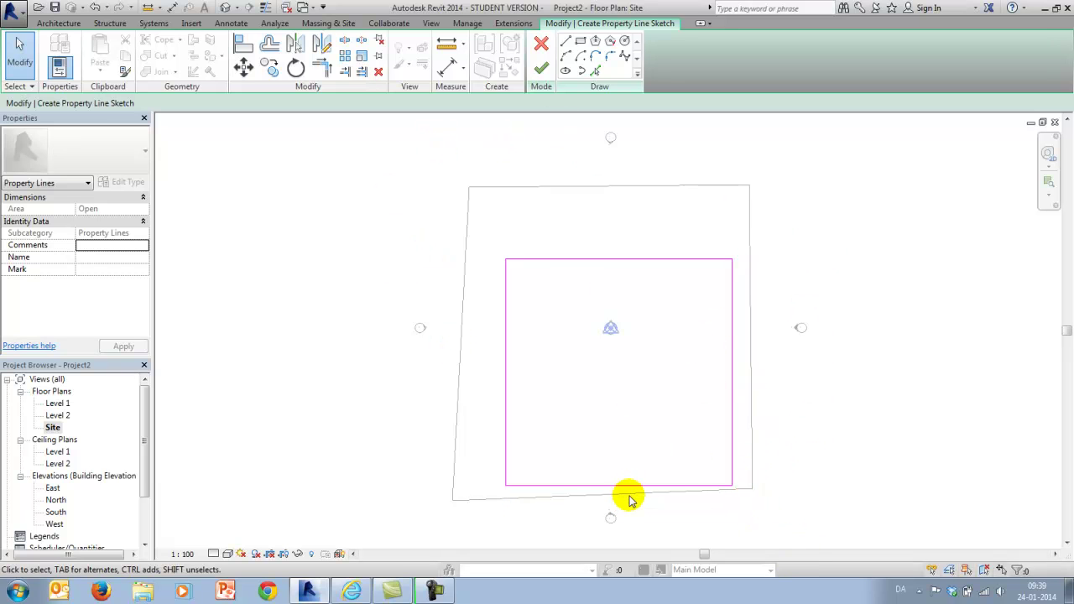
Step: Move the whole property line rectangle towards the centre of the toposurface and finish the sketch
left_click(522, 255)
mouse_move(501, 246)
left_mouse_down()
mouse_move(748, 495)
mouse_move(710, 408)
mouse_move(722, 428)
left_mouse_up()
left_click(542, 67)
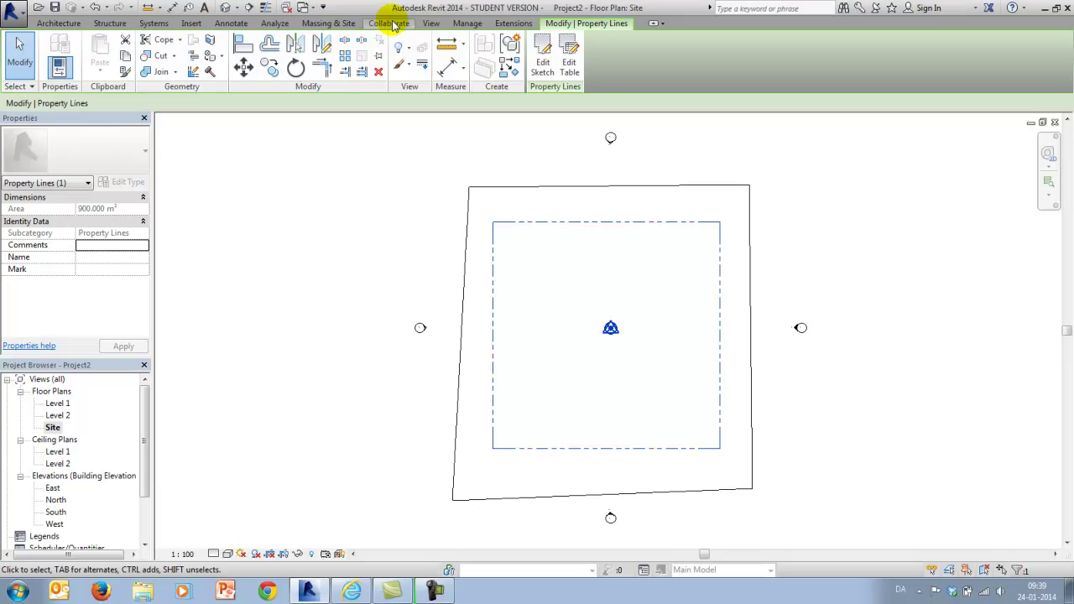
Step: Create a new schedule for the Property Lines subcategory of Site
left_click(428, 23)
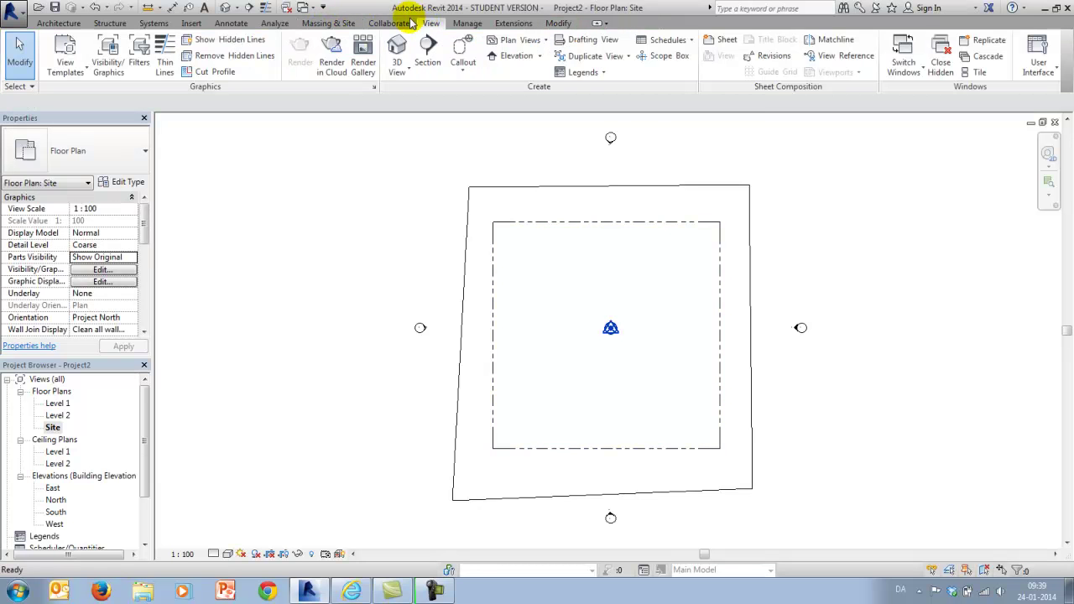
left_click(664, 40)
left_click(678, 66)
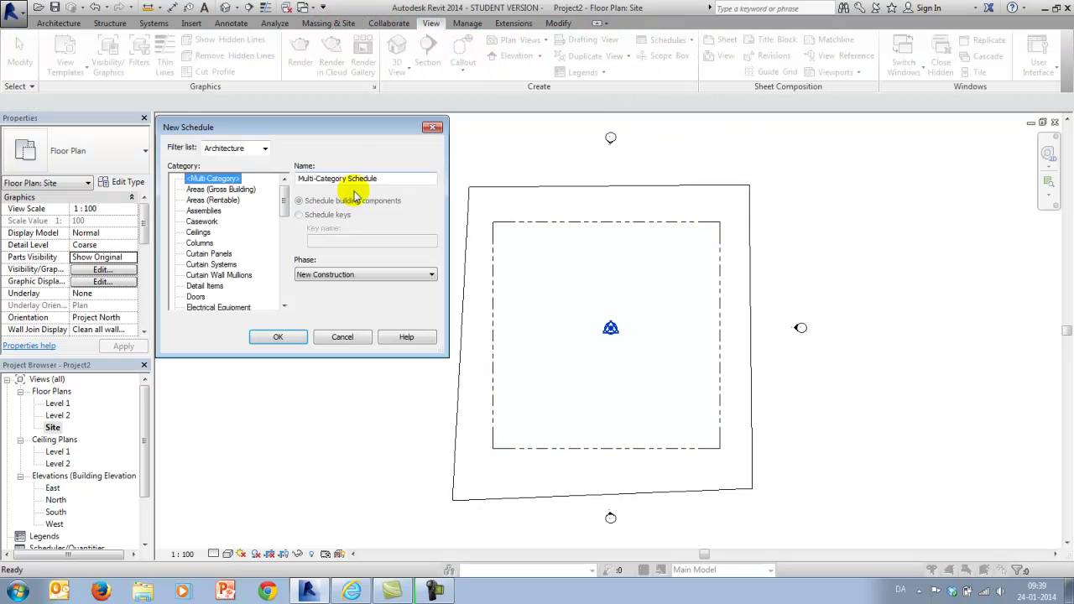
left_click_drag(285, 195, 280, 283)
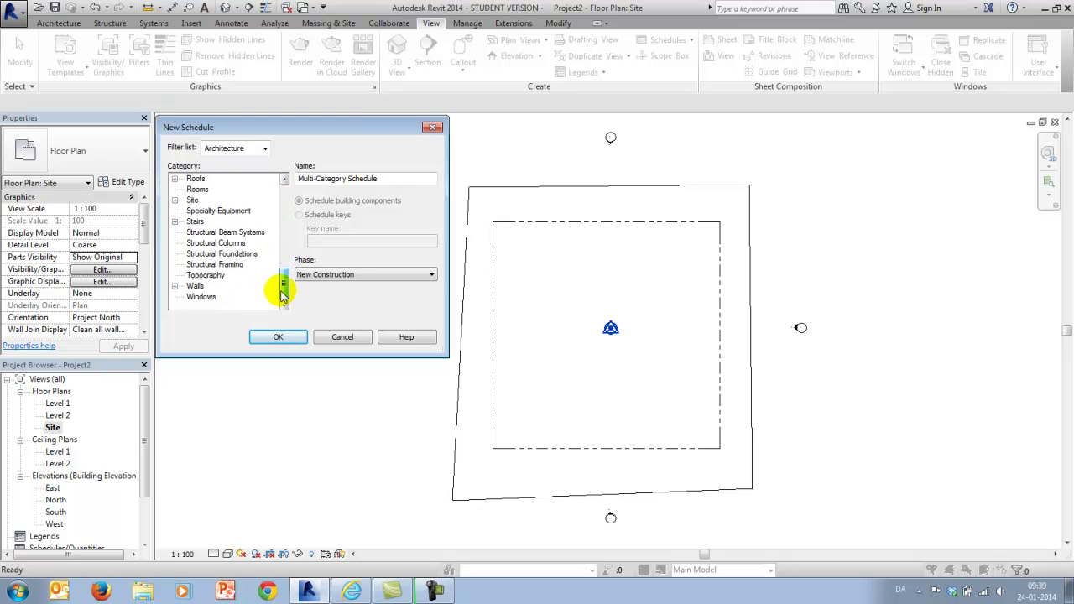
left_click(176, 201)
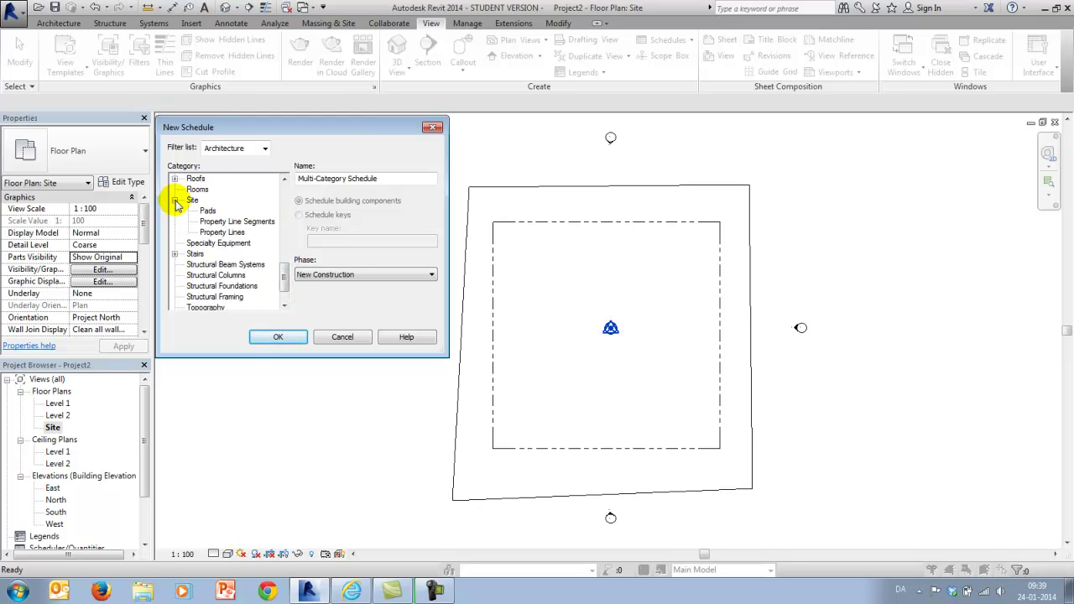
left_click(221, 232)
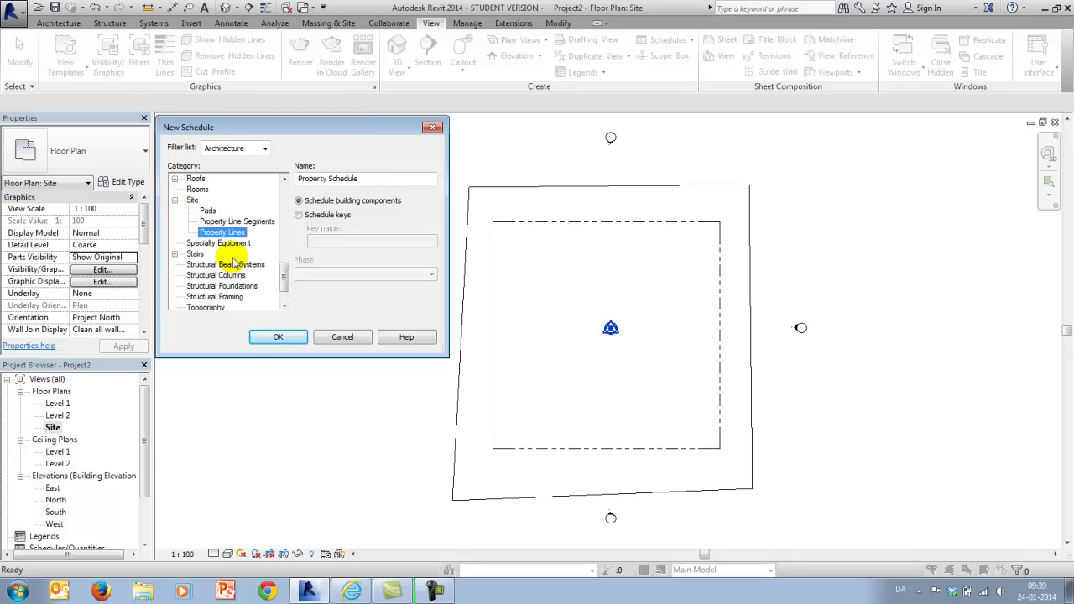
left_click(278, 336)
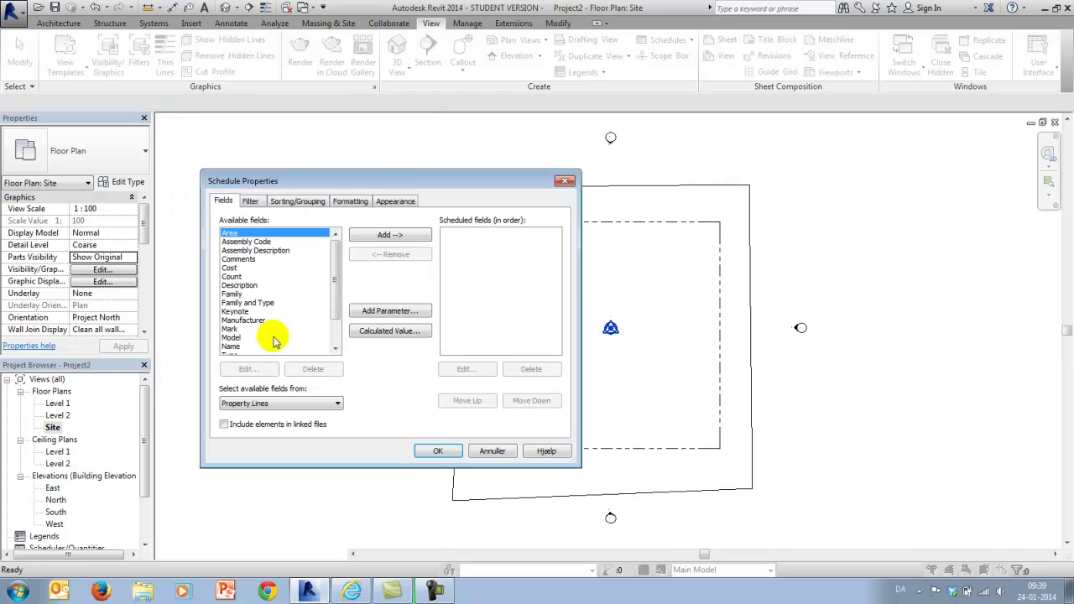
Step: Add the Area and Name fields to the property schedule, place Name first, and generate the schedule
left_click(385, 234)
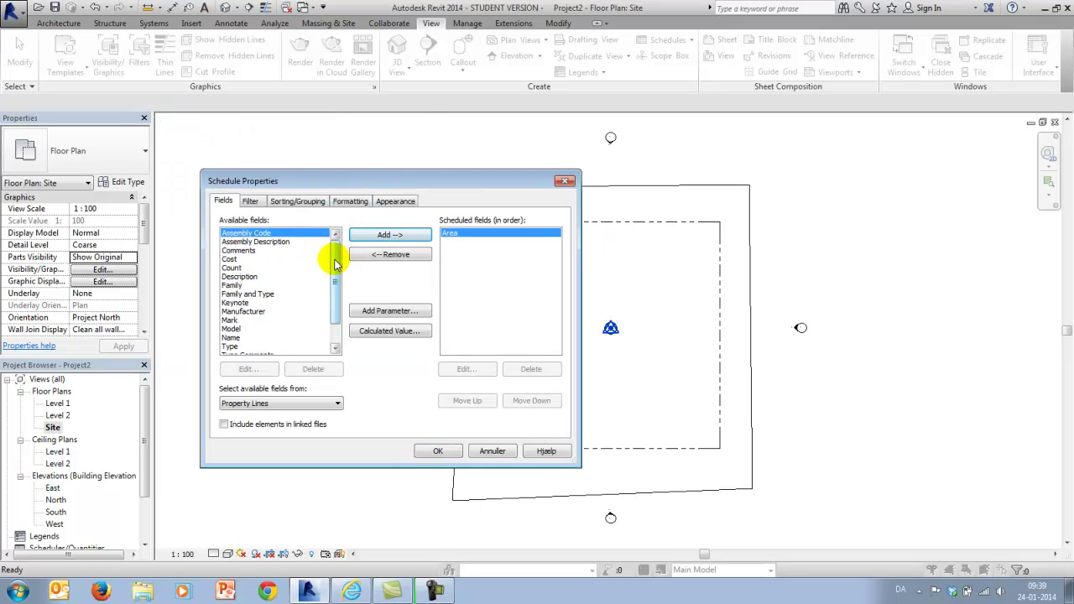
left_click_drag(334, 260, 335, 302)
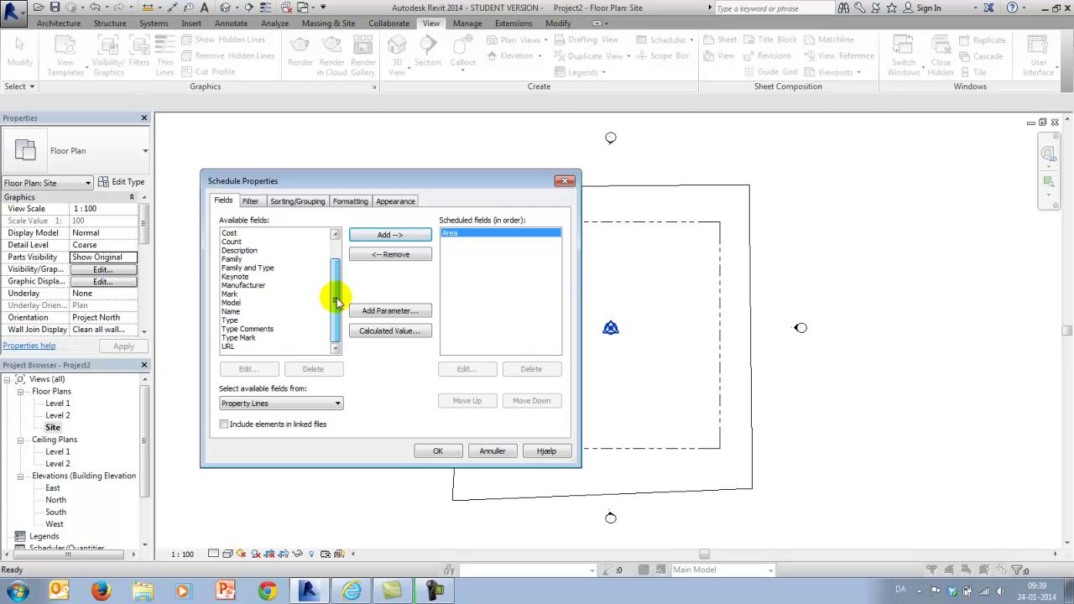
left_click(232, 311)
left_click(388, 235)
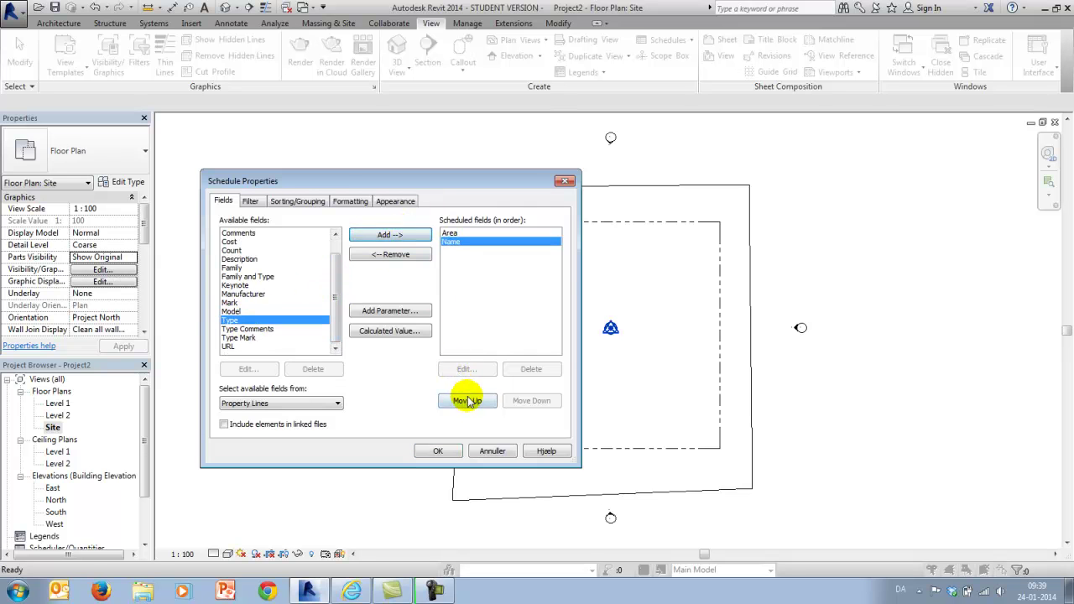
left_click(468, 401)
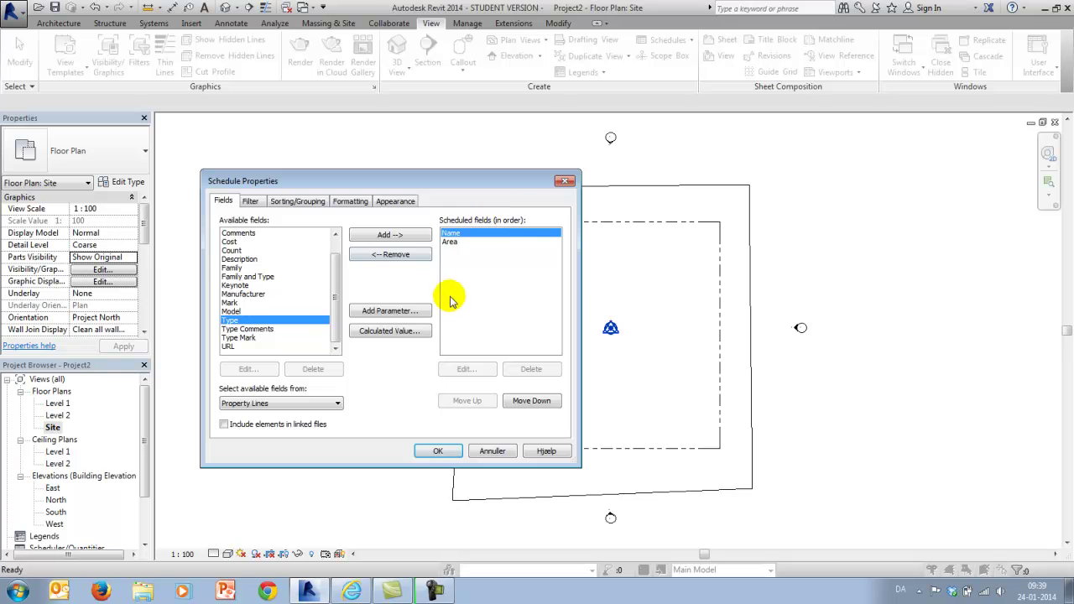
left_click(438, 451)
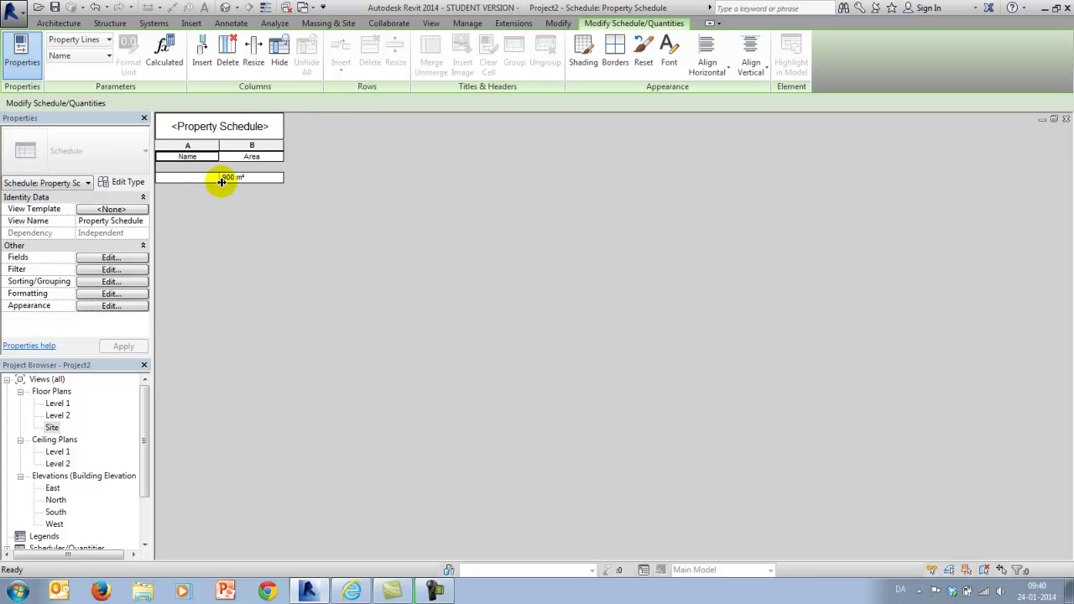
Step: Name the property line entry "Projected Area" in the schedule and reopen the Site floor plan
left_click(177, 178)
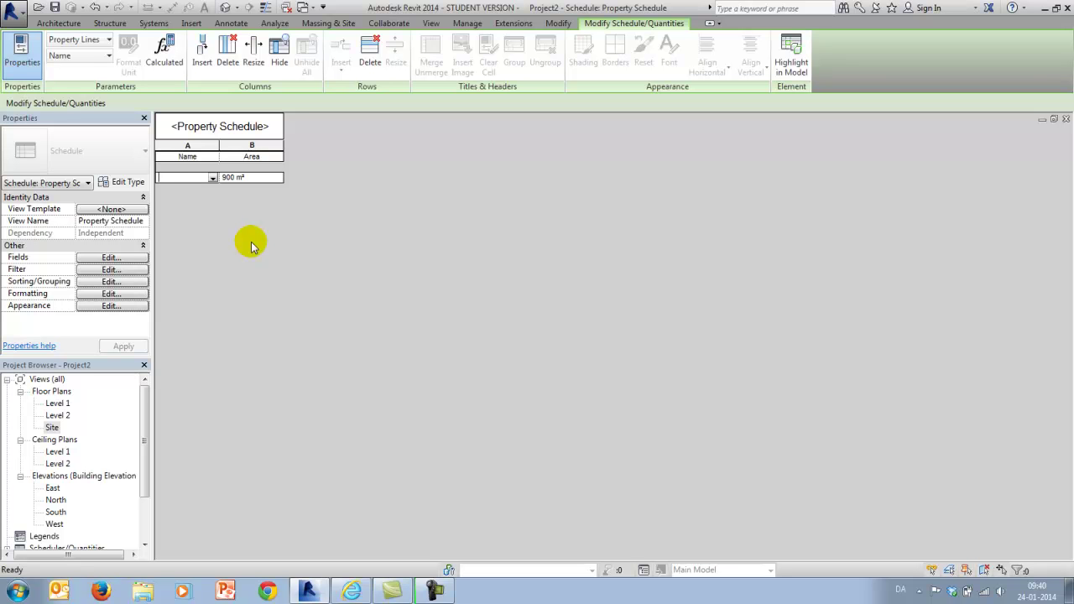
type("Projected Area")
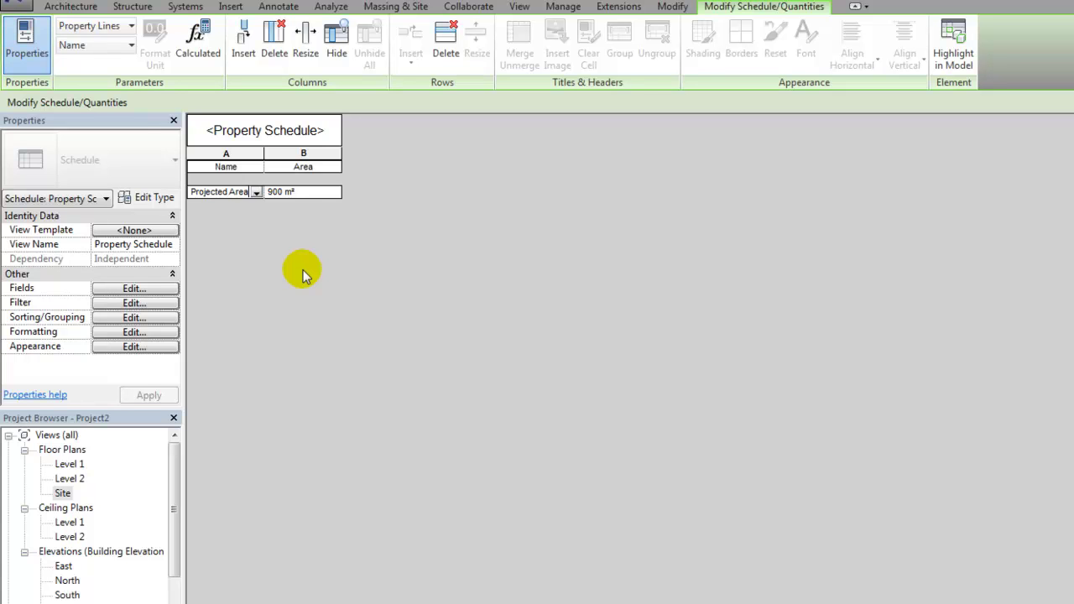
double_click(62, 494)
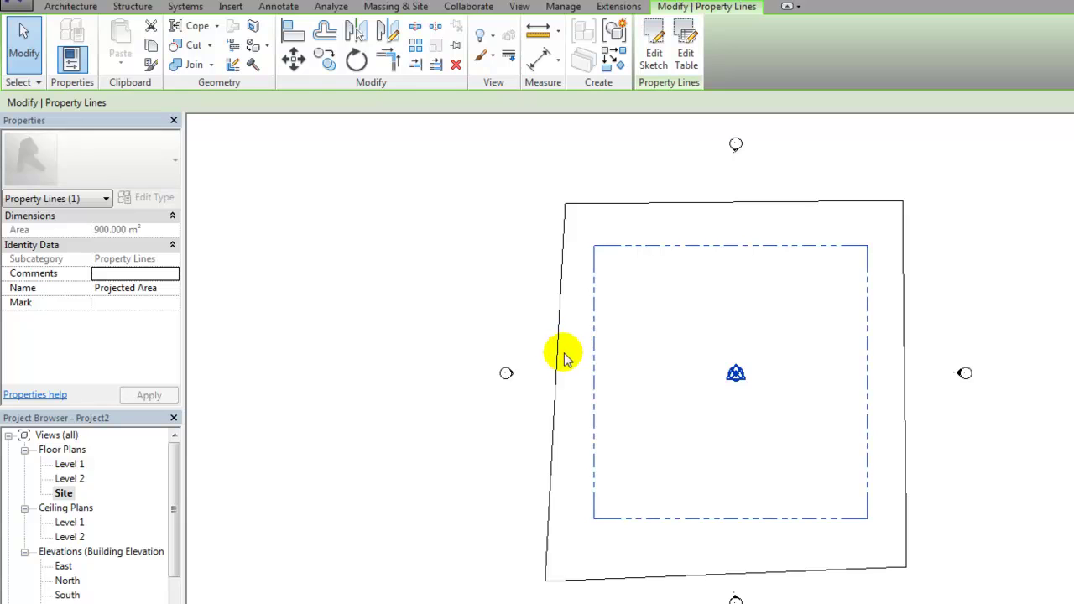
scroll(470, 225, "down", 1)
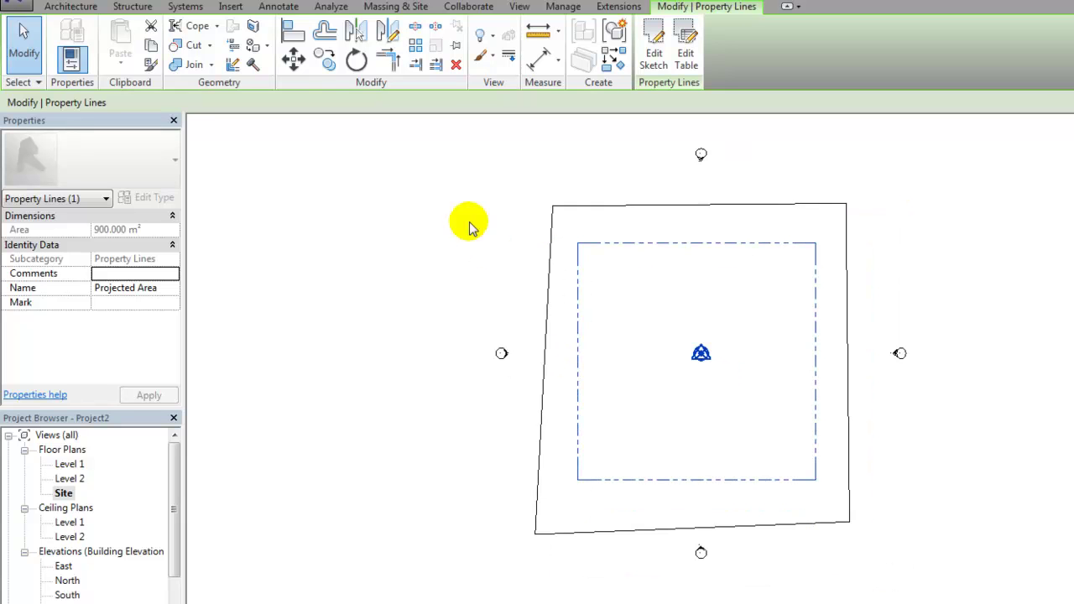
Step: Edit the toposurface and set the elevation of its two middle points, on the west and east edges, to 5000
left_click(542, 361)
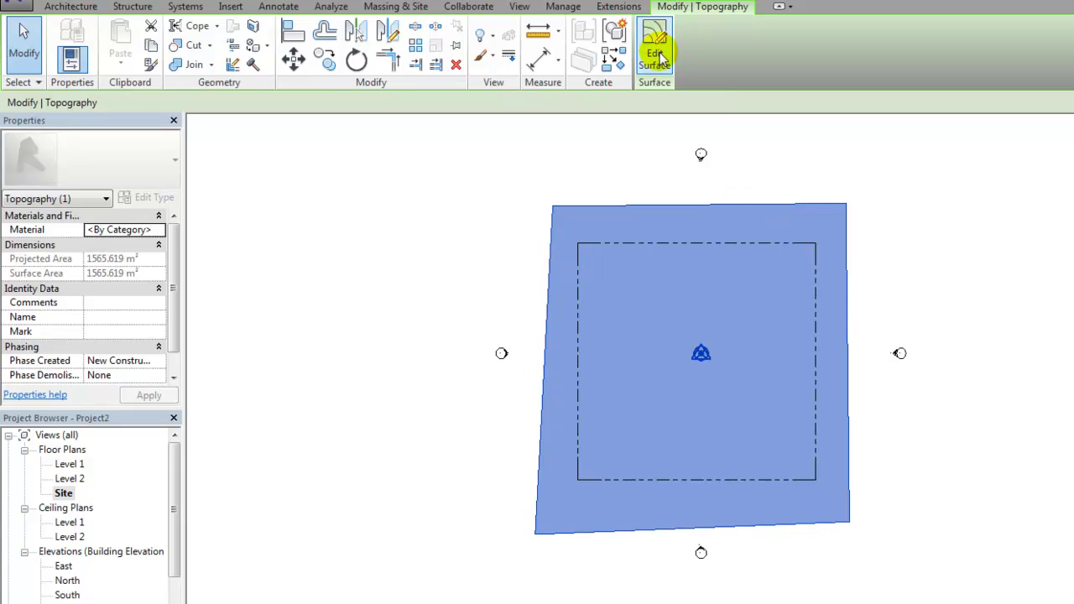
left_click(656, 55)
left_click_drag(534, 338, 862, 378)
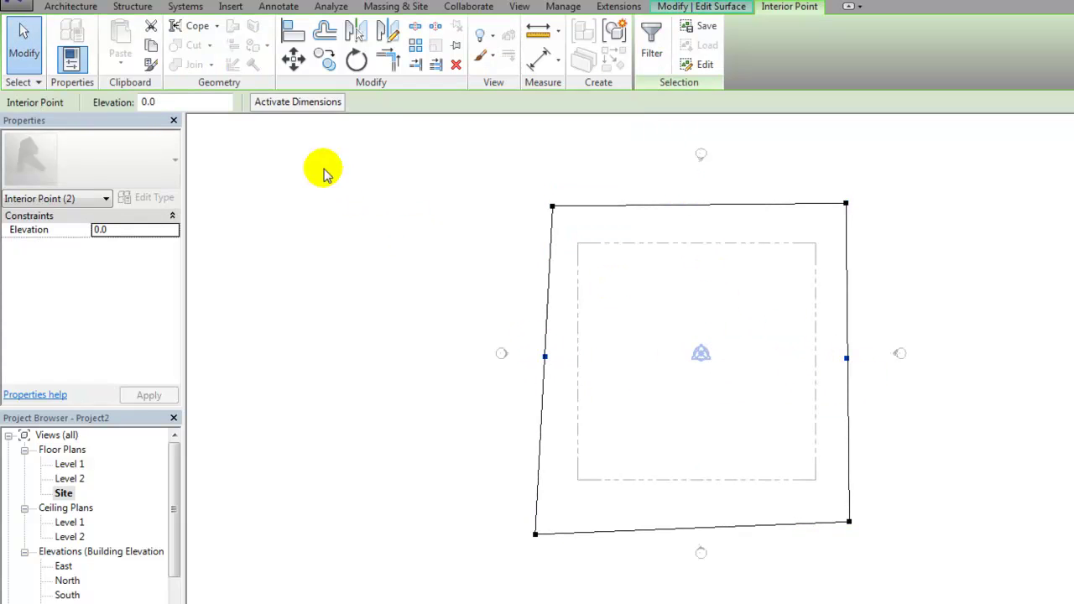
left_click(198, 105)
type("5000")
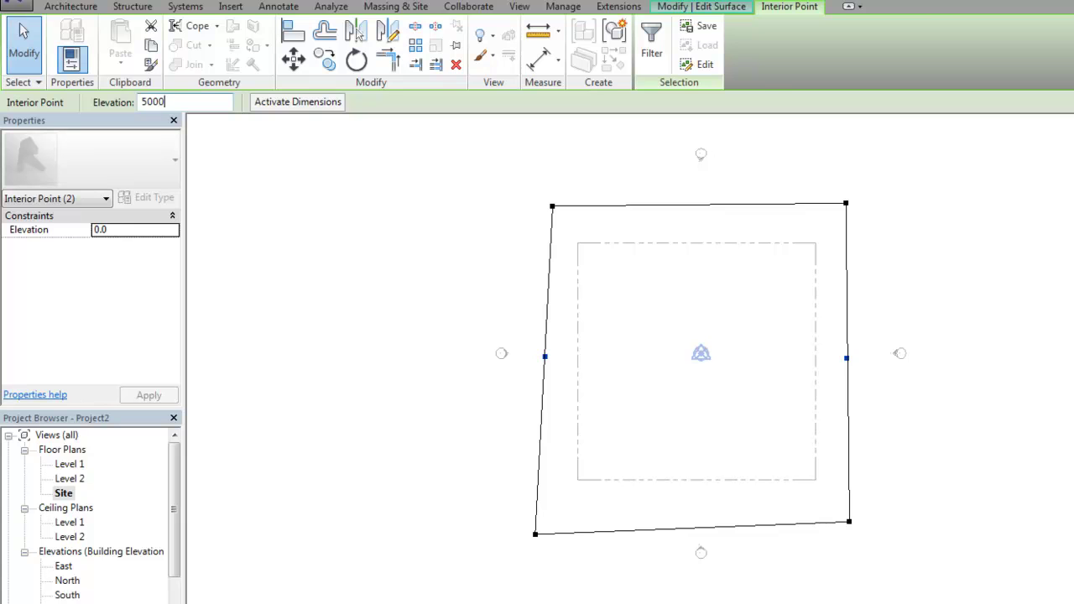
key("Return")
left_click(434, 360)
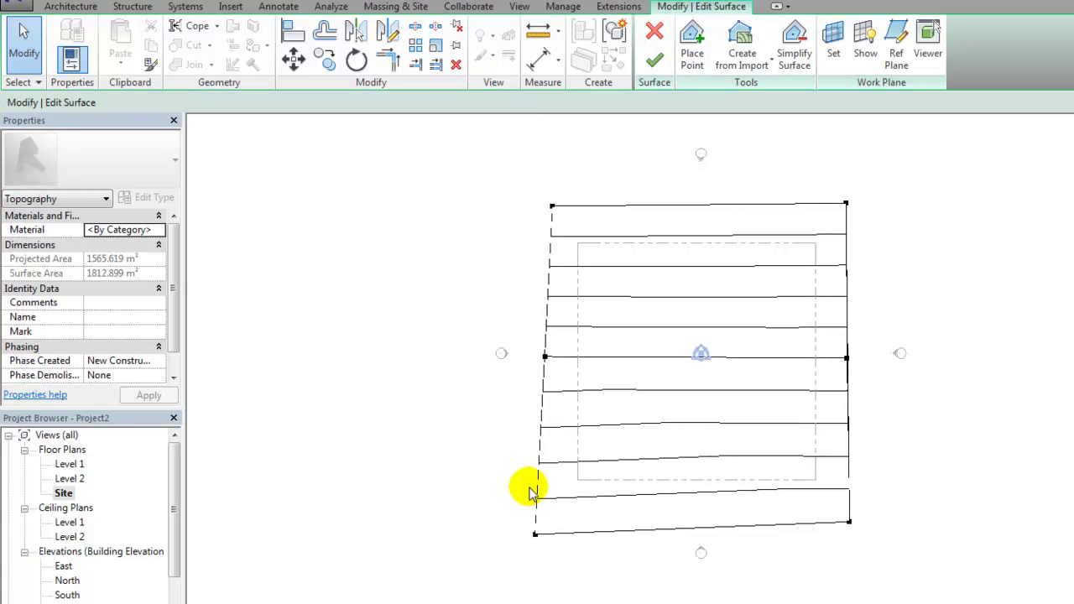
Step: Set the elevation of the two boundary points at the toposurface's southern corners to 10000
left_click_drag(523, 483, 918, 540)
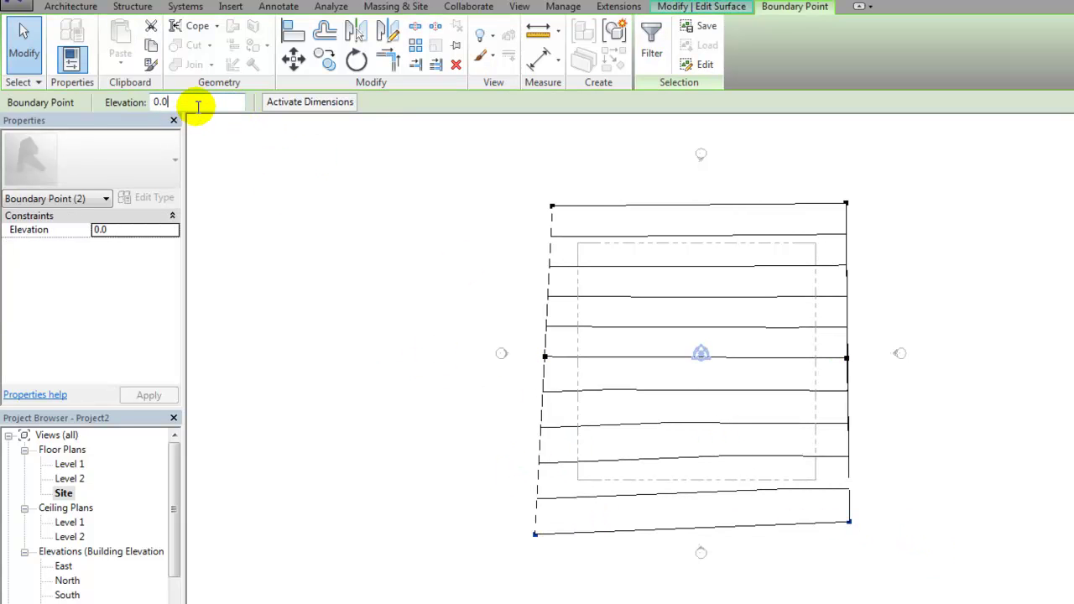
left_click(197, 102)
type("10000")
key("Return")
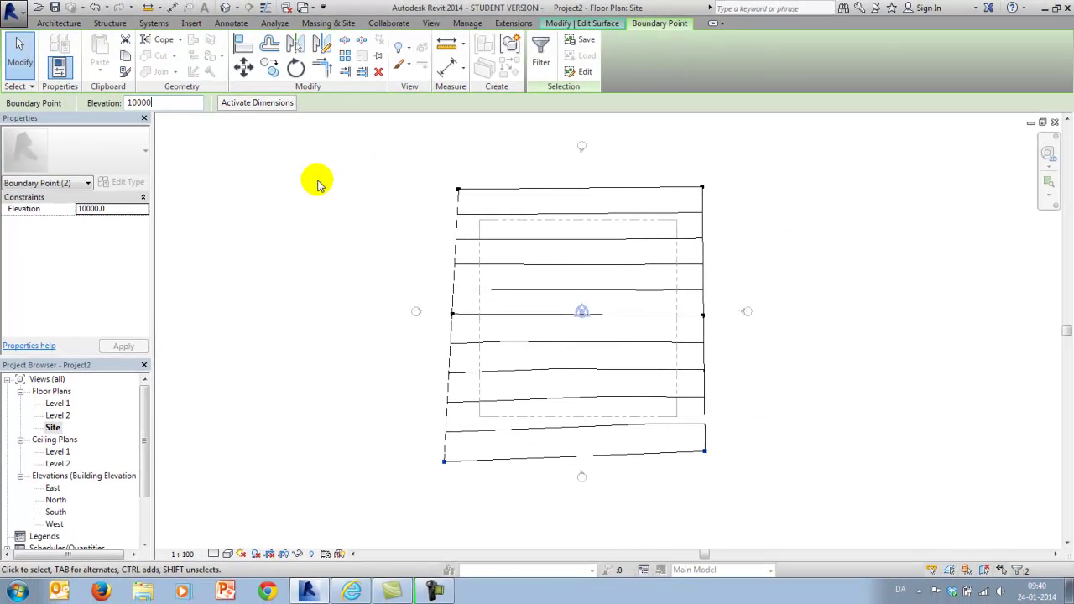
left_click(318, 185)
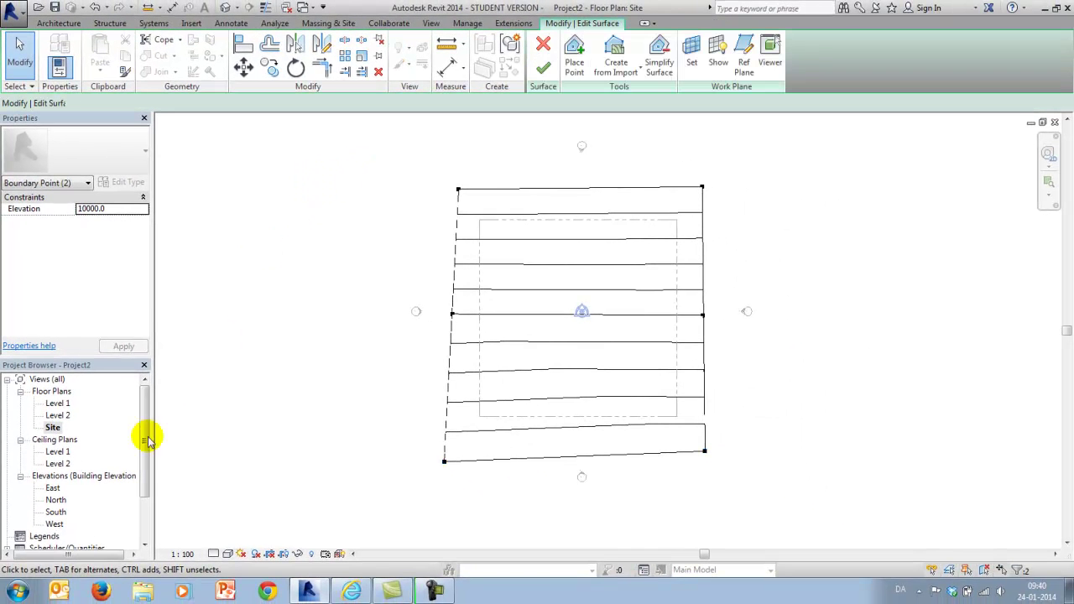
Step: Try to view the East elevation, return to the Site plan and finish the surface edit
double_click(51, 488)
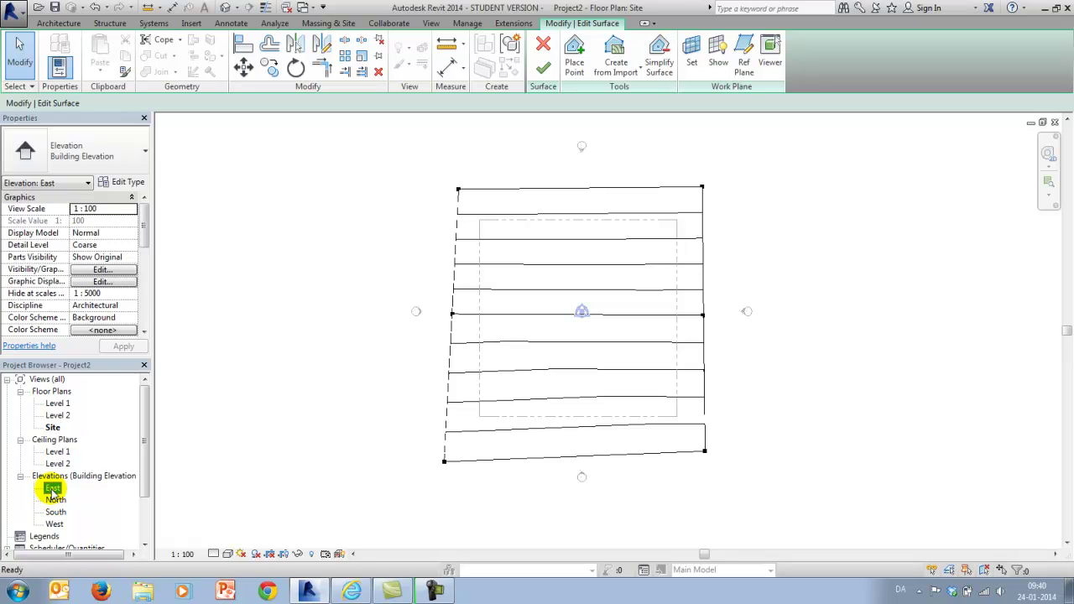
double_click(52, 428)
left_click(544, 66)
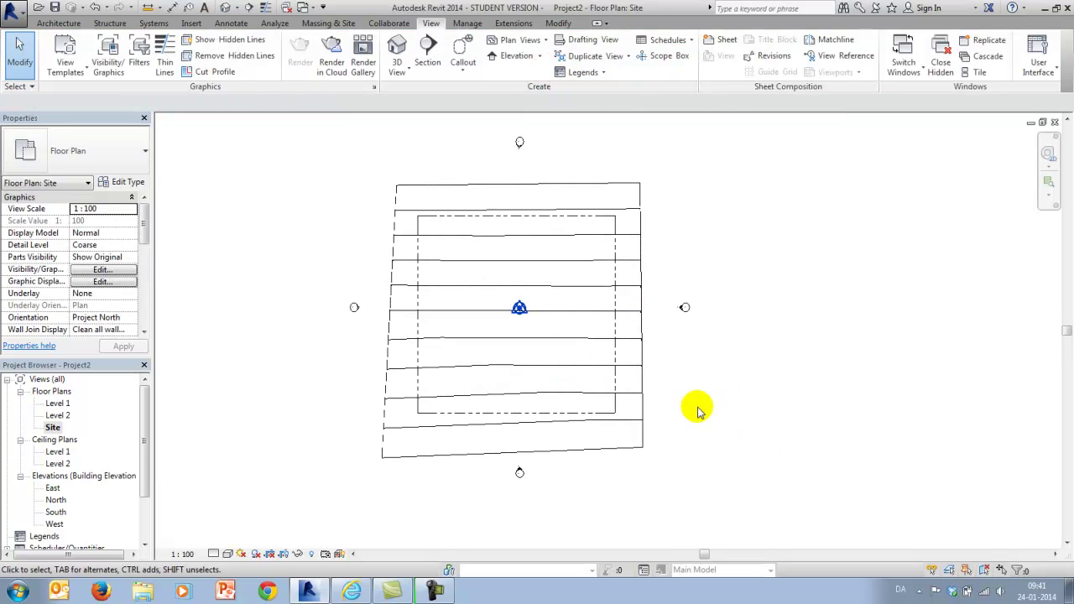
Step: Split the toposurface with a 30000 by 30000 mm rectangle traced corner to corner over the property line
left_click(641, 348)
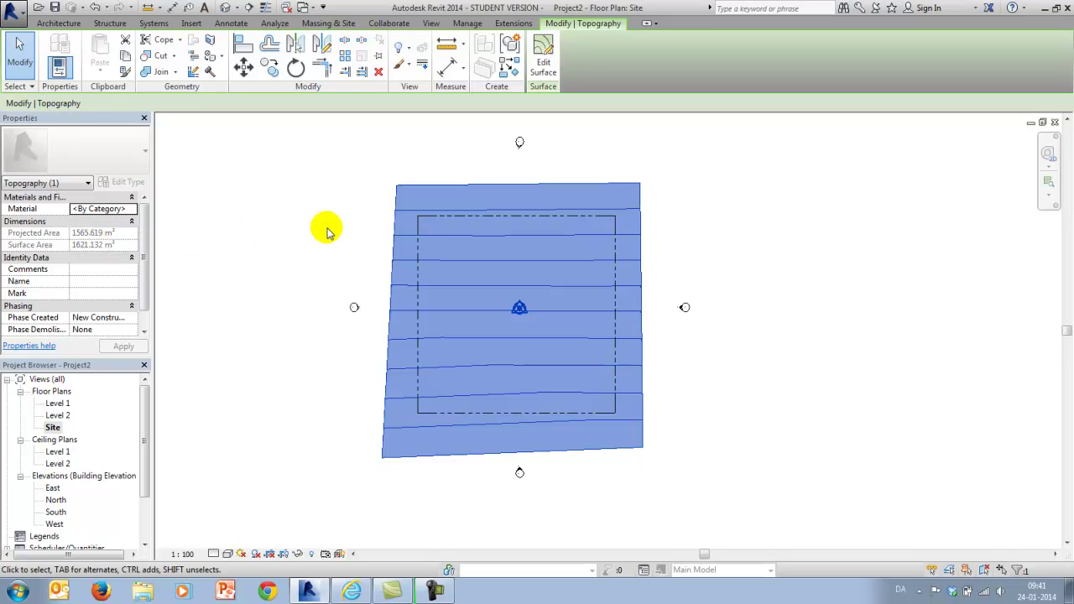
left_click(332, 23)
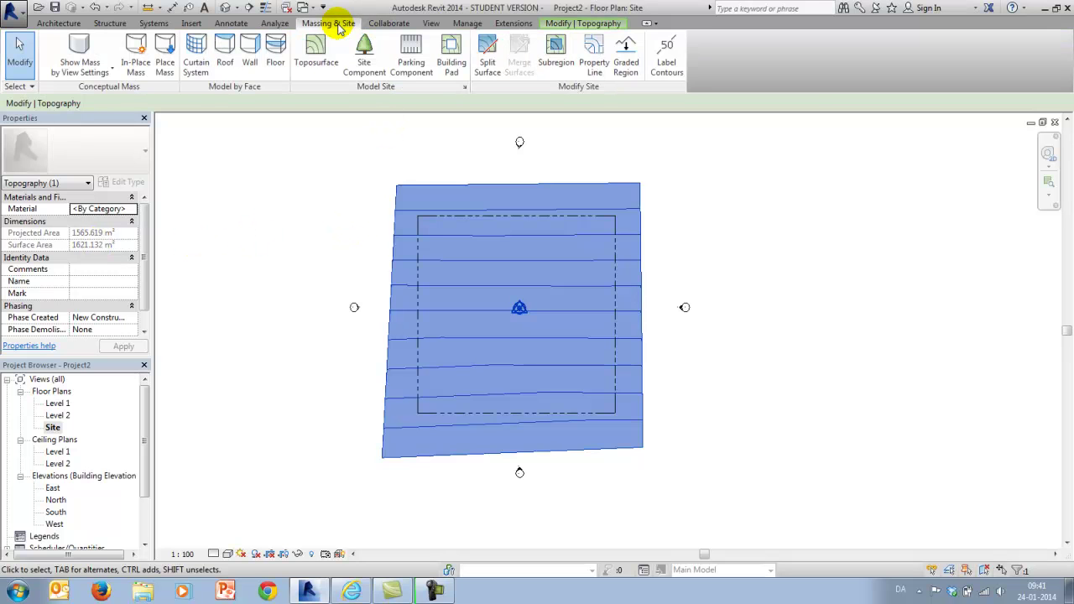
left_click(488, 54)
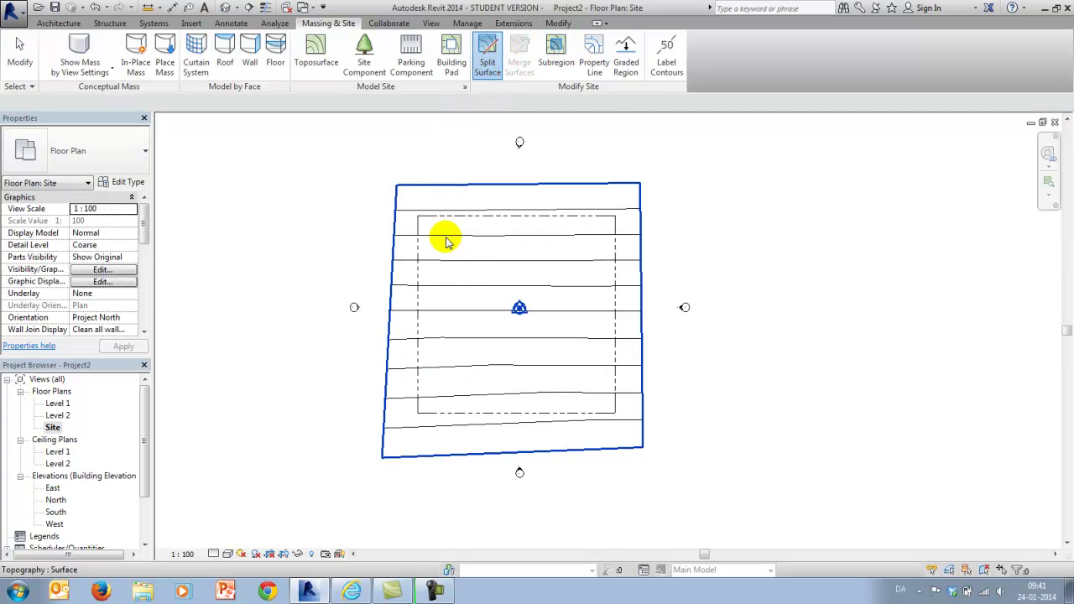
left_click(446, 184)
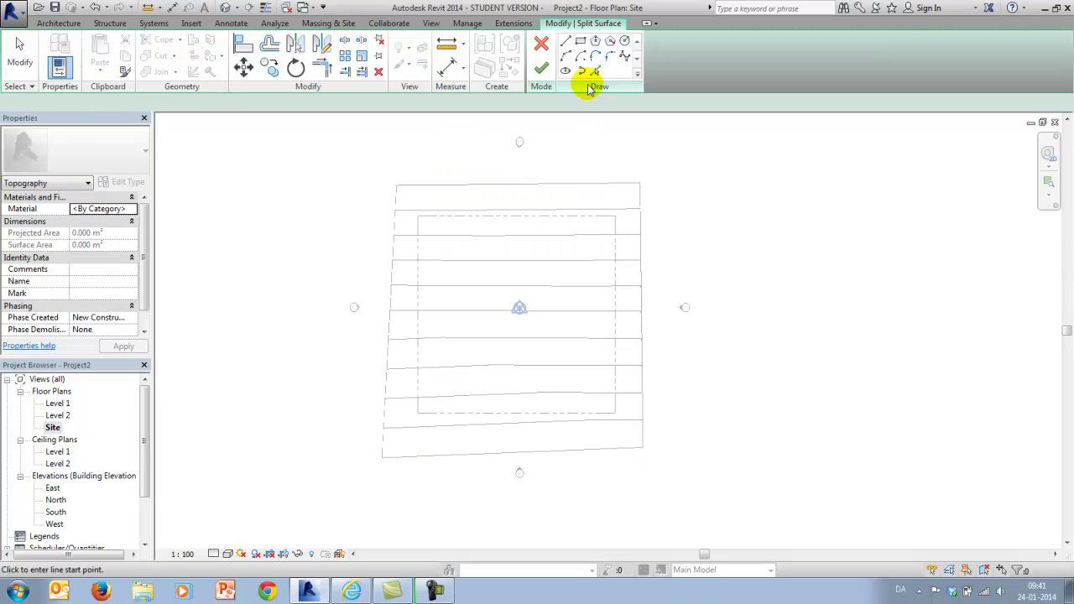
left_click(581, 43)
left_click(417, 217)
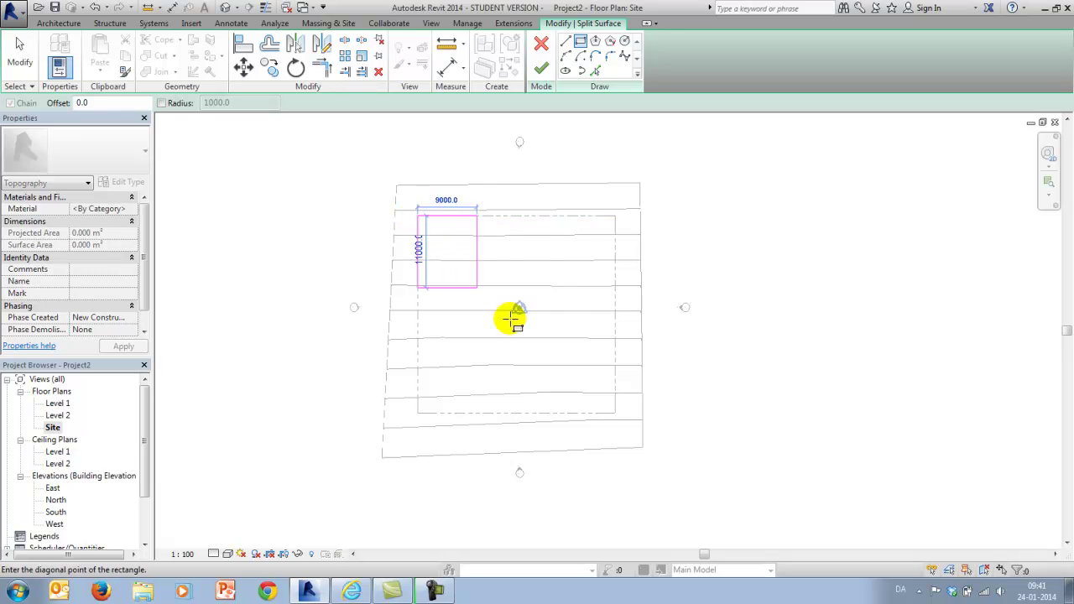
left_click(617, 414)
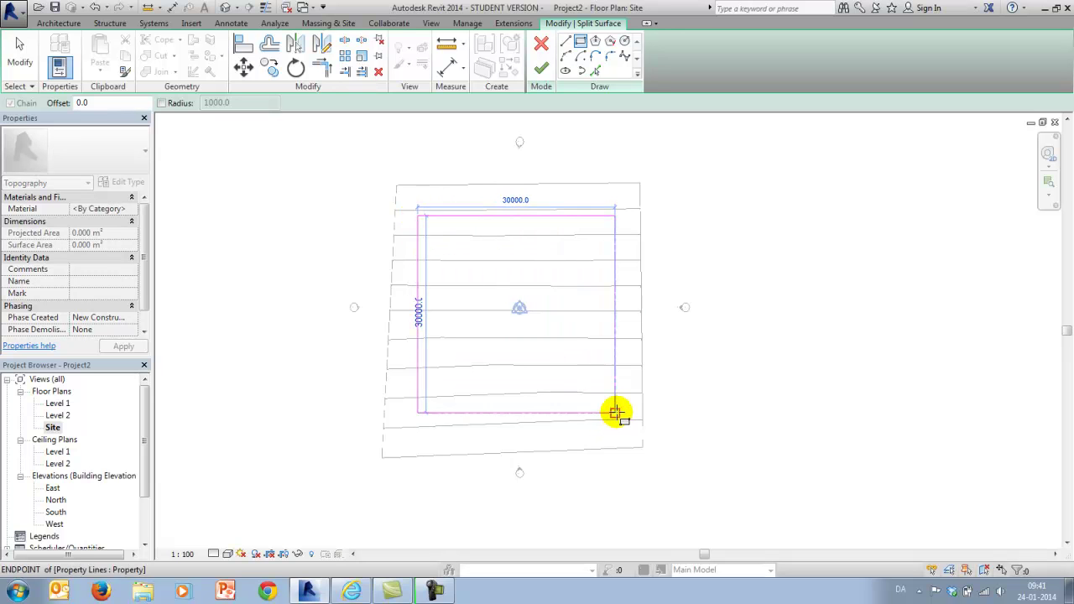
left_click(542, 72)
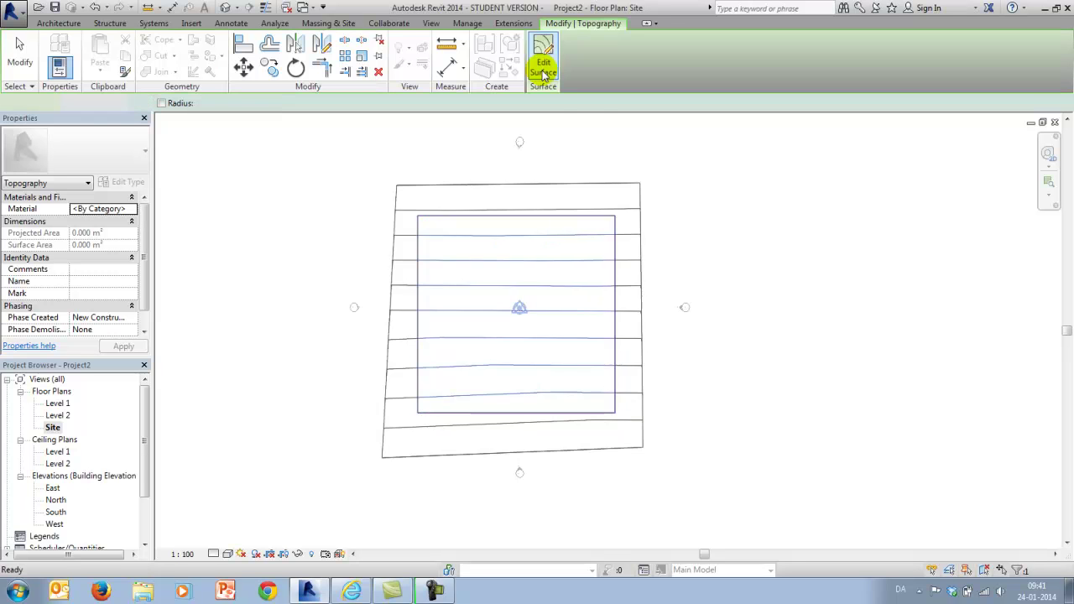
left_click(804, 332)
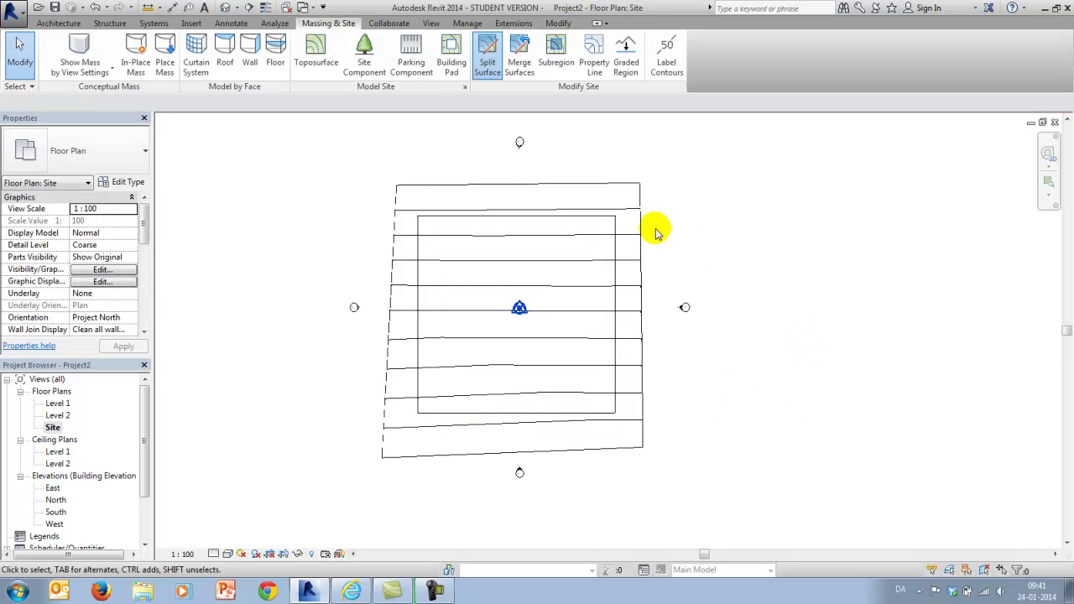
Step: Select the inner split surface to check its areas and create a new schedule for the Topography category
left_click(574, 220)
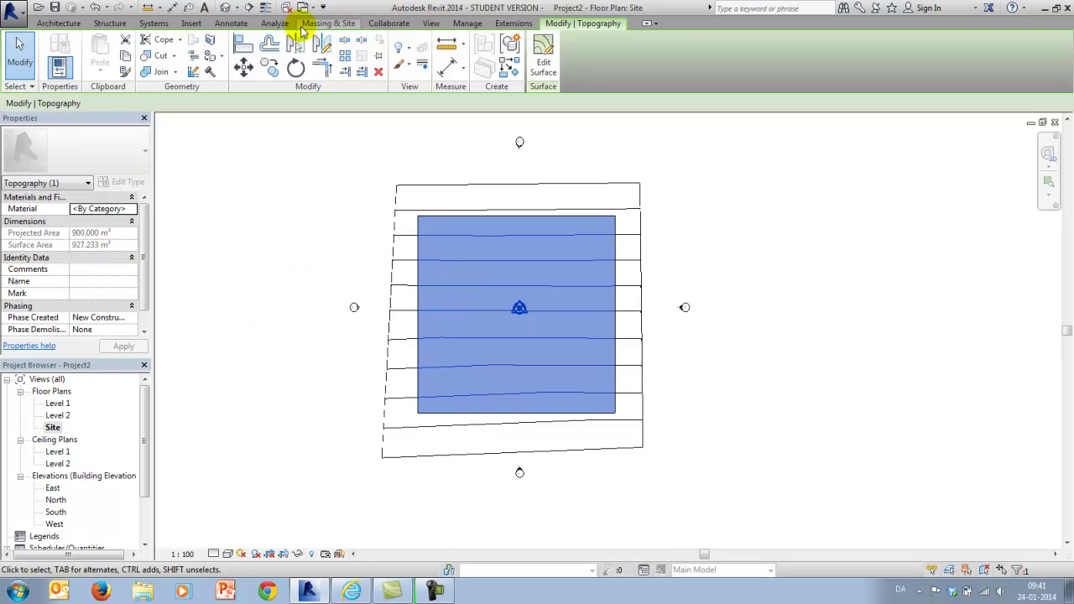
left_click(429, 23)
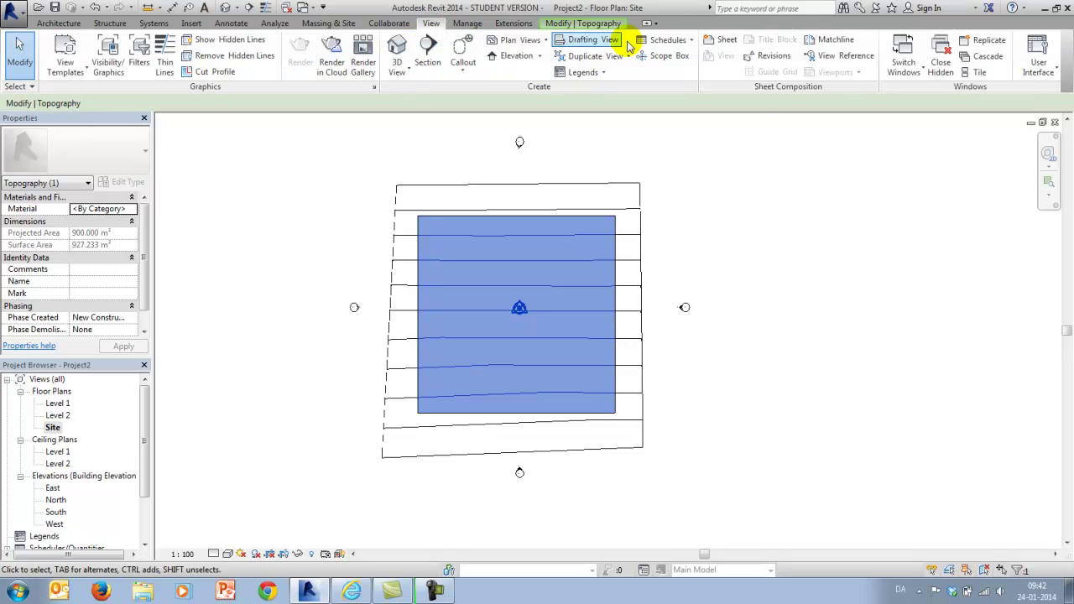
left_click(659, 42)
left_click(682, 67)
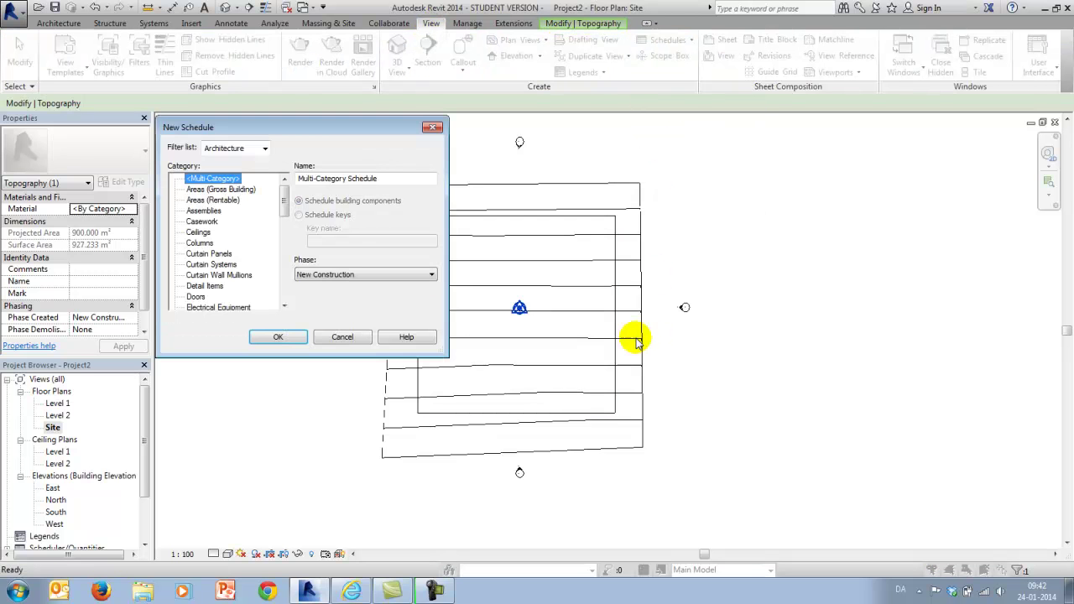
left_click_drag(280, 203, 280, 283)
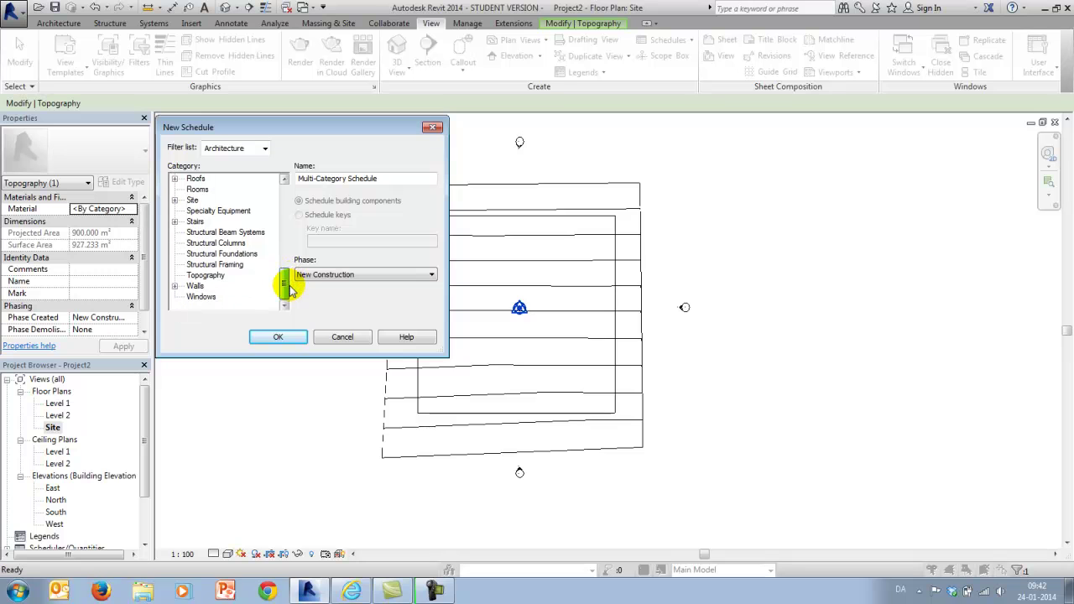
left_click(205, 276)
left_click(278, 336)
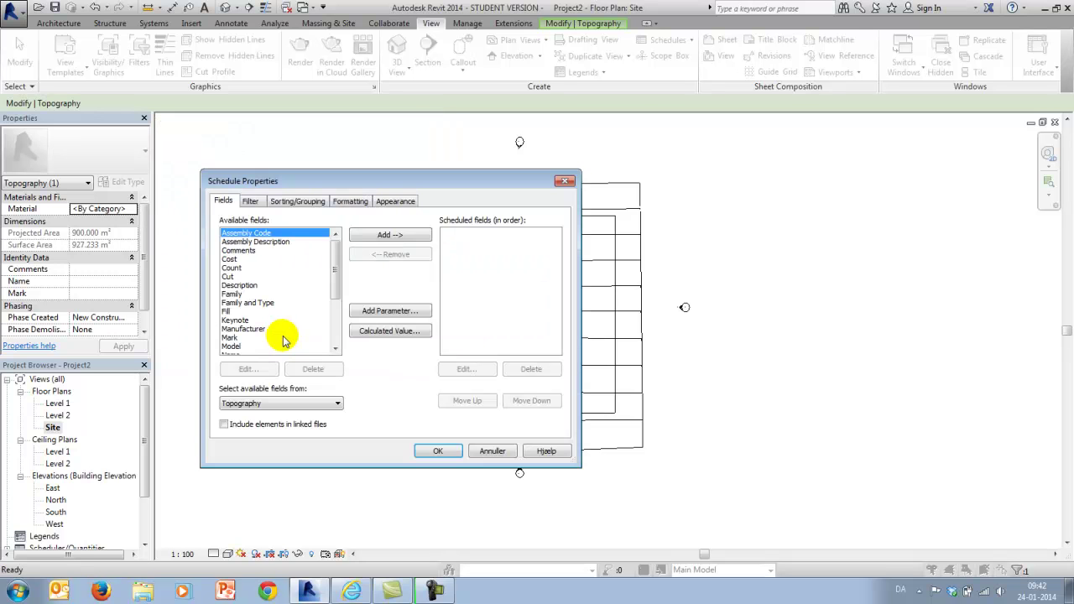
Step: Add the Projected Area, Surface Area and Name fields to the topography schedule, place Name first, and generate the schedule
left_click_drag(339, 260, 341, 328)
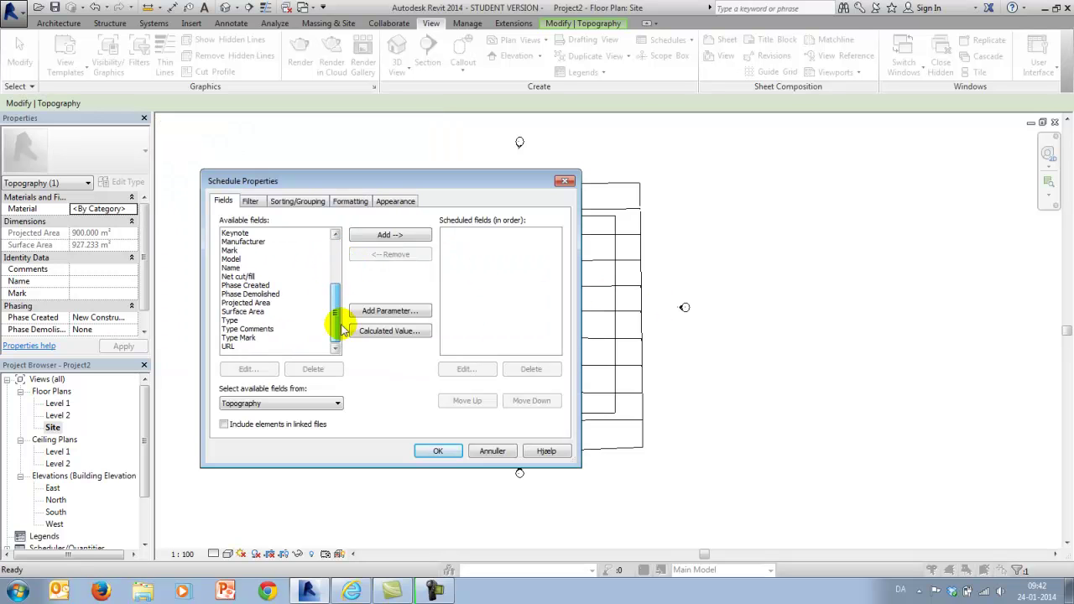
left_click(248, 303)
left_click(252, 312, "shift")
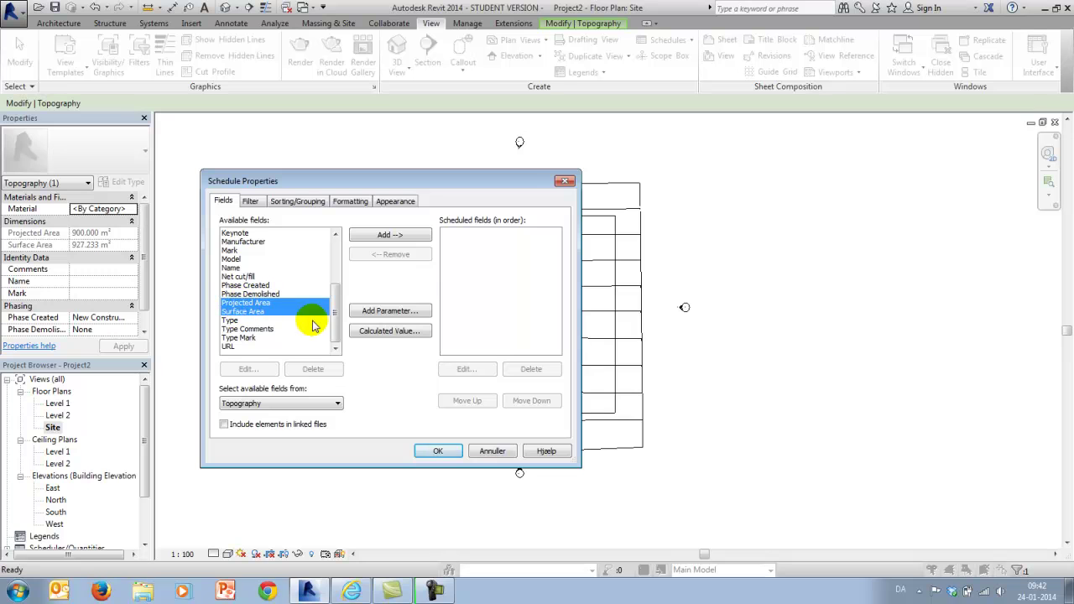
left_click(389, 235)
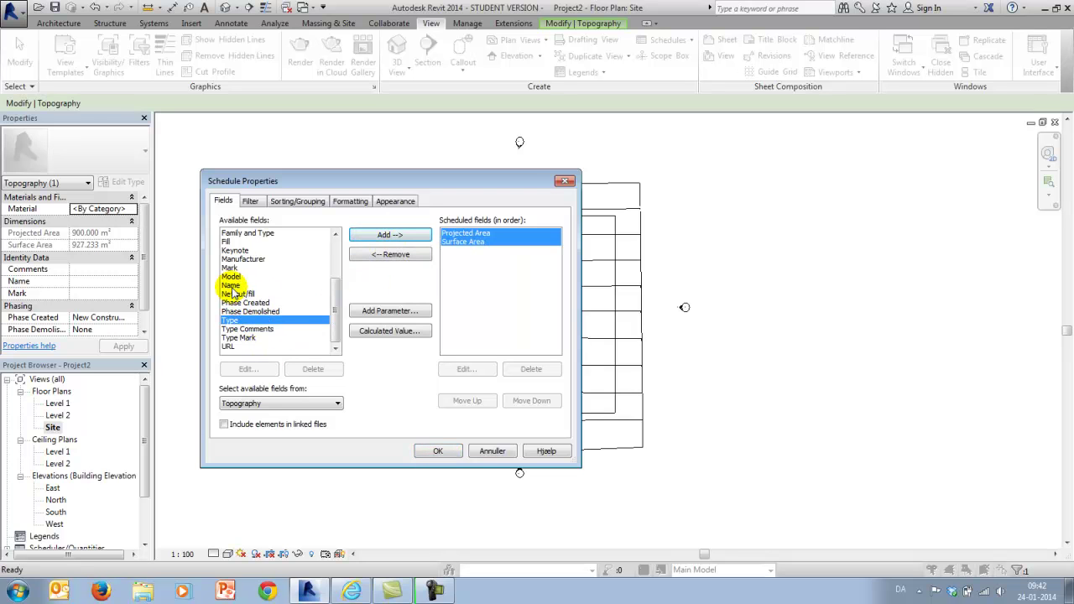
left_click(235, 285)
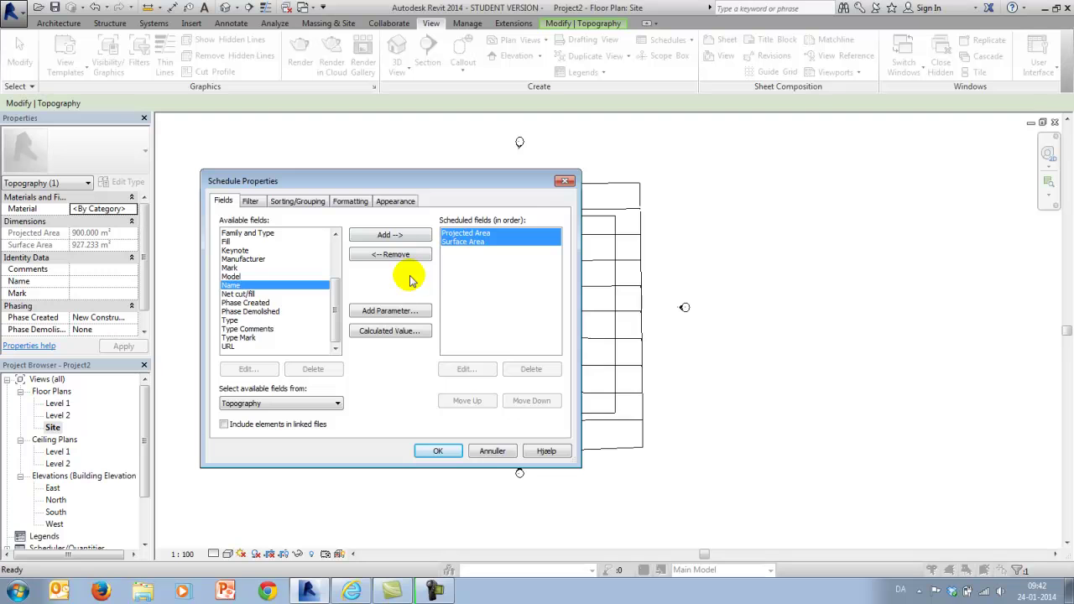
left_click(384, 236)
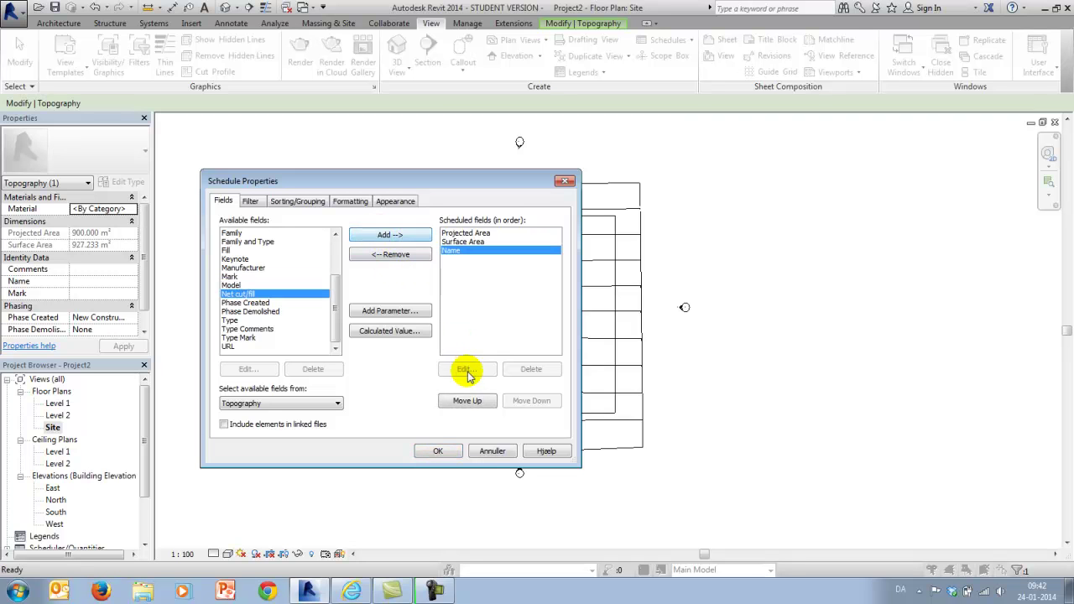
left_click(468, 400)
left_click(468, 400)
left_click(438, 451)
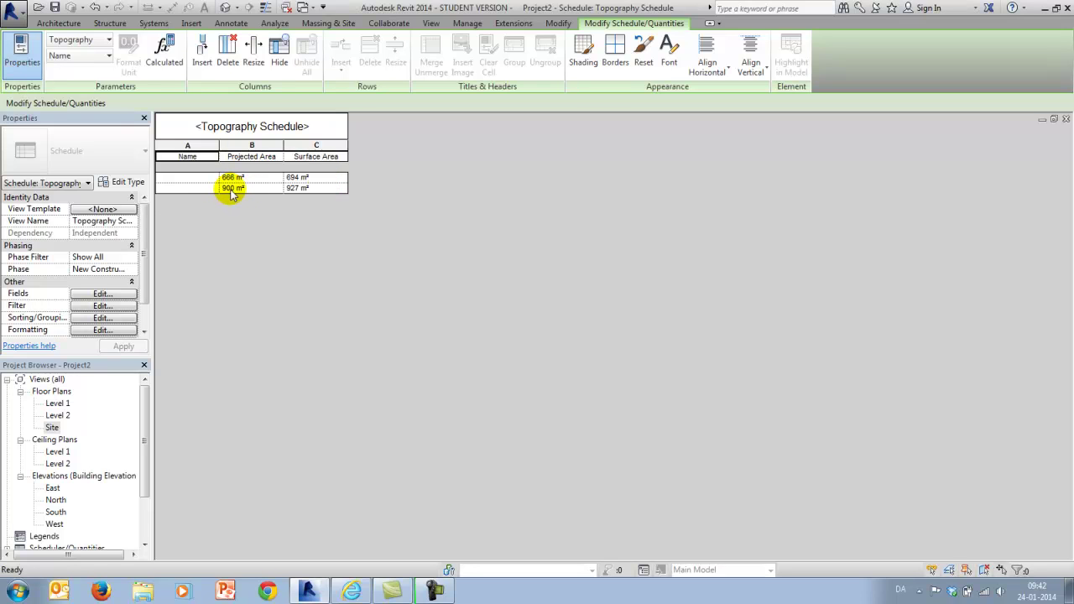
Step: Name the 900 m² surface "Property" and the 666 m² surface "Outside" in the topography schedule
left_click(188, 189)
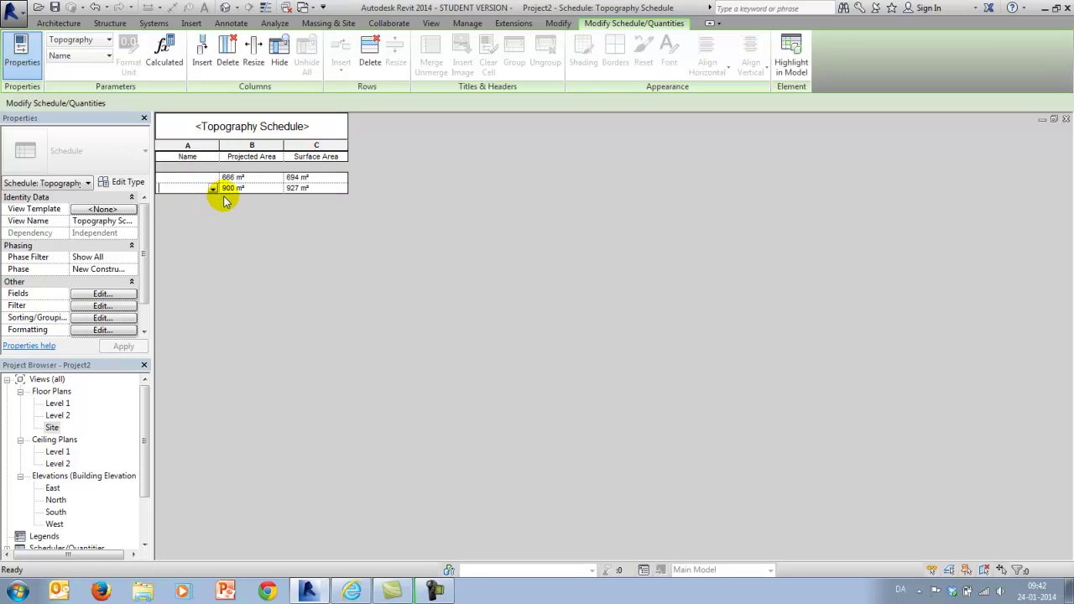
type("Property")
left_click(182, 178)
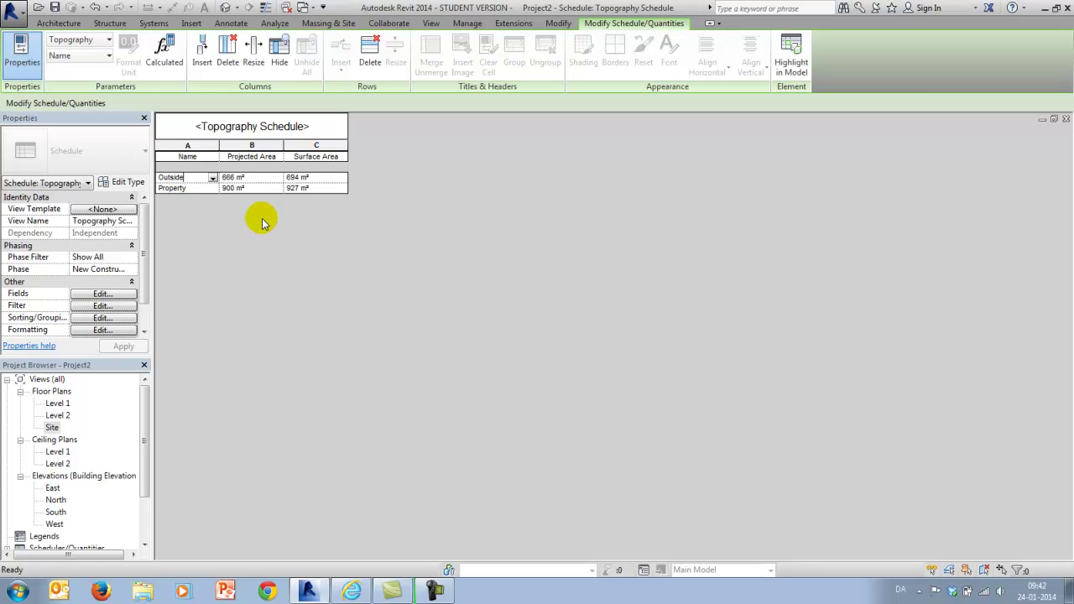
left_click(252, 189)
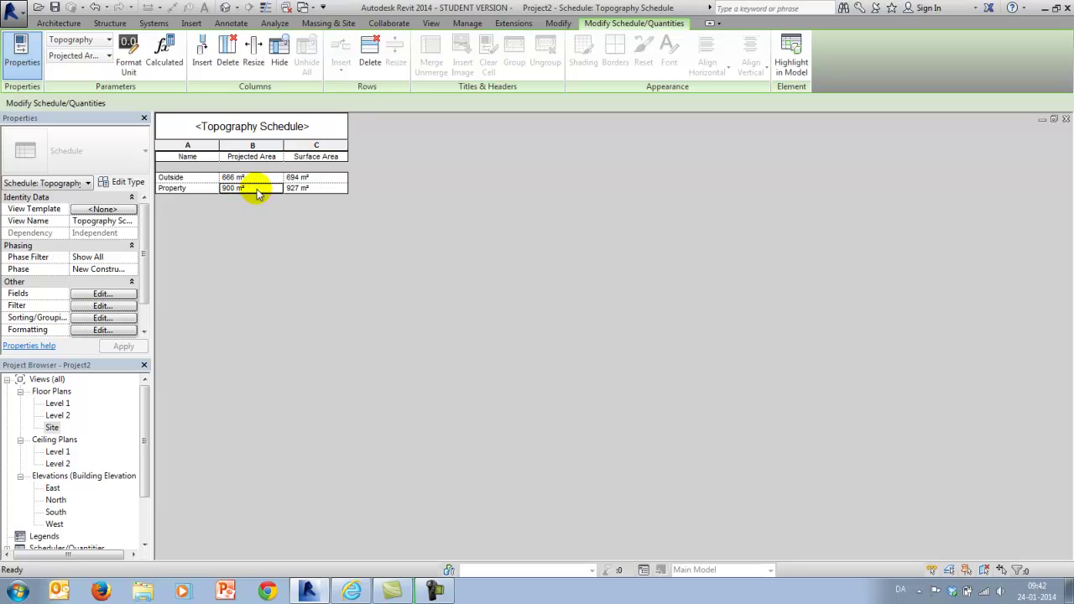